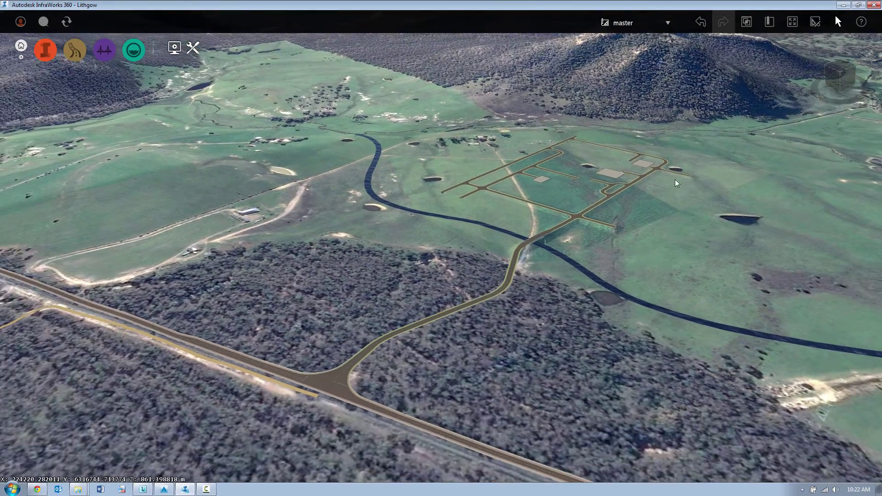
Start adding city furniture and filter the draw styles by "shelt".
middle_click_drag(627, 268, 565, 390)
scroll(610, 161, "up", 4)
left_click_drag(629, 198, 528, 381)
middle_click_drag(520, 271, 508, 186)
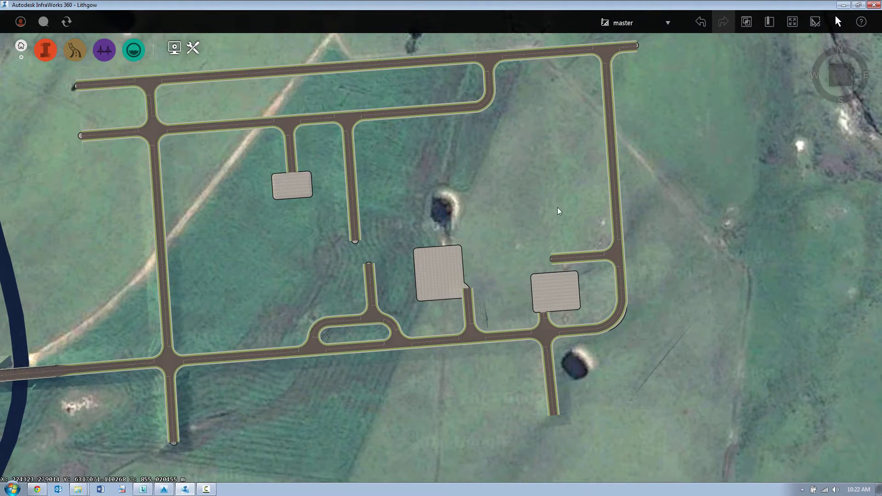
left_click(46, 50)
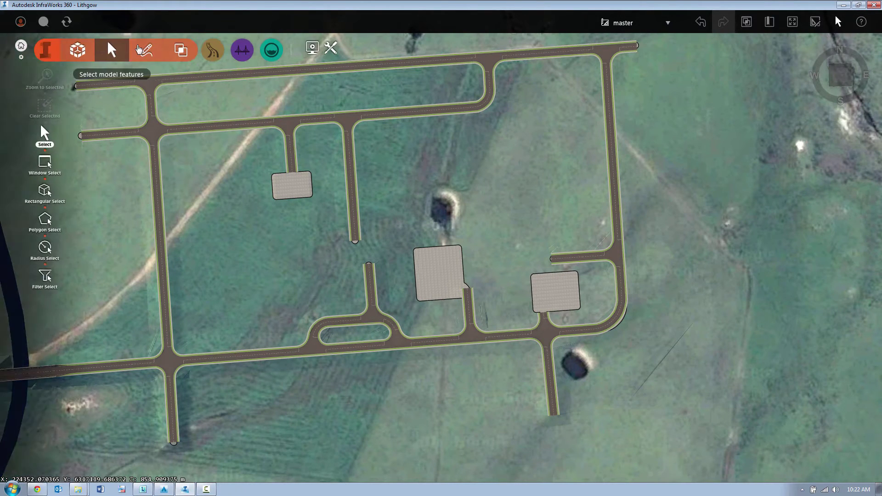
left_click(142, 49)
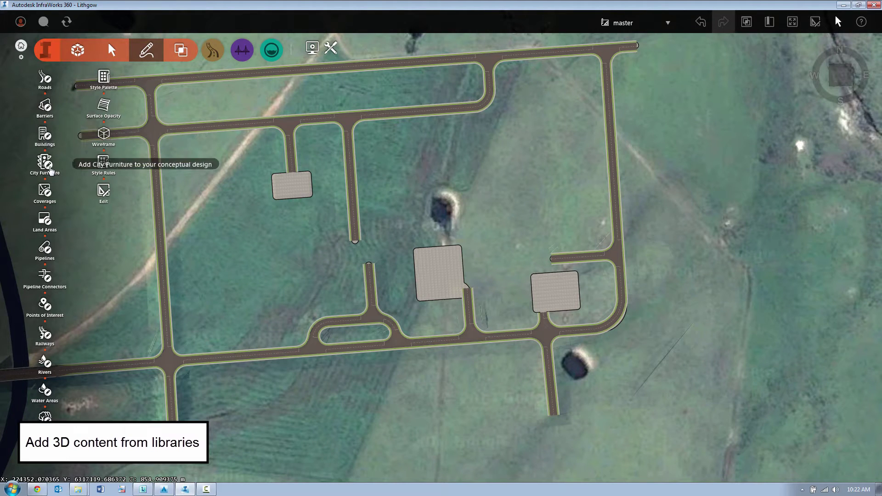
left_click(48, 164)
left_click_drag(206, 182, 207, 145)
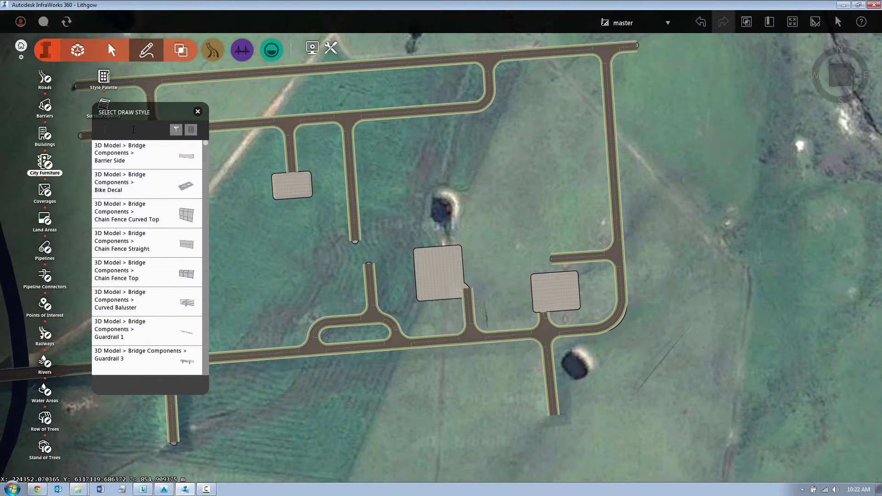
type("shelt")
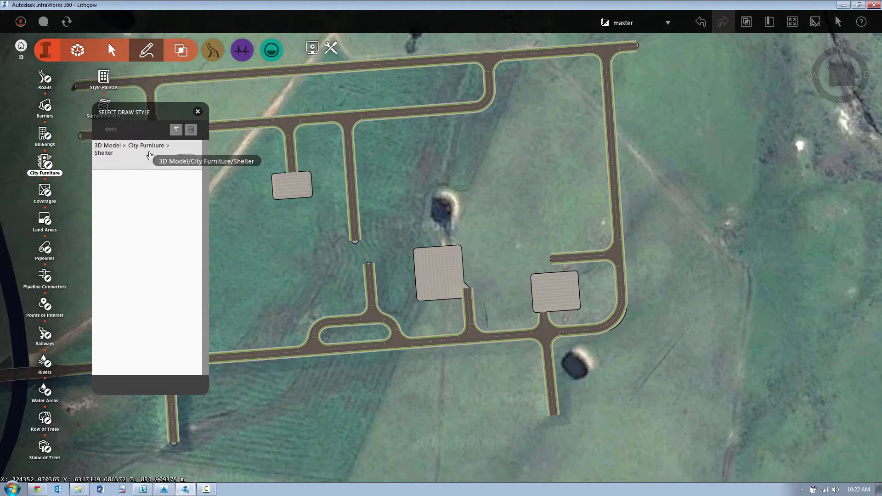
Place one City Furniture Shelter model at the east edge of the smallest paved pad and finish drawing.
scroll(347, 196, "up", 3)
scroll(347, 197, "up", 1)
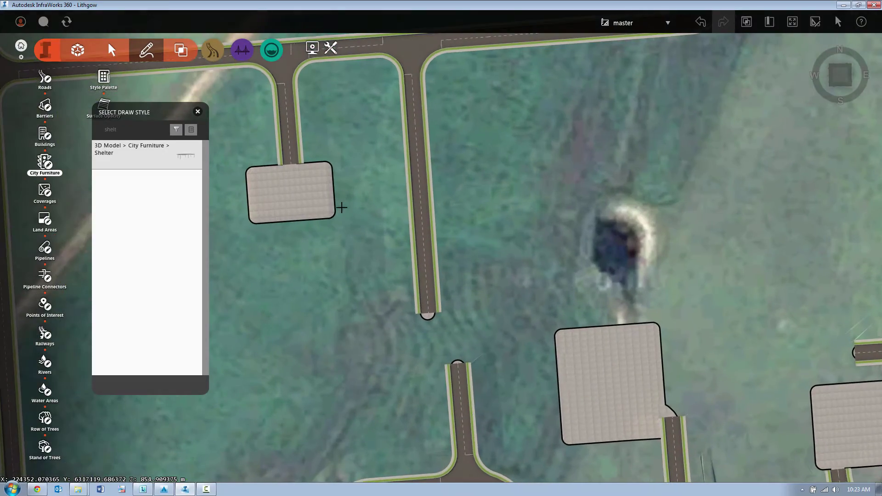
left_click(349, 197)
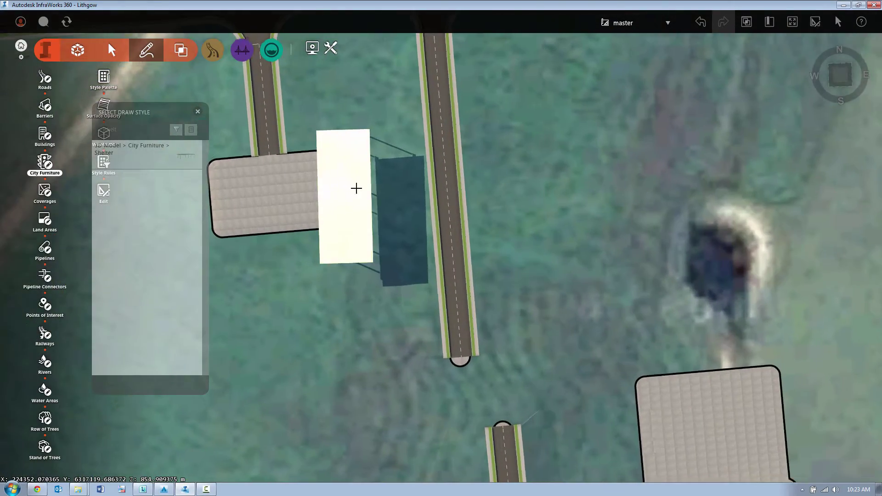
middle_click_drag(356, 188, 314, 281)
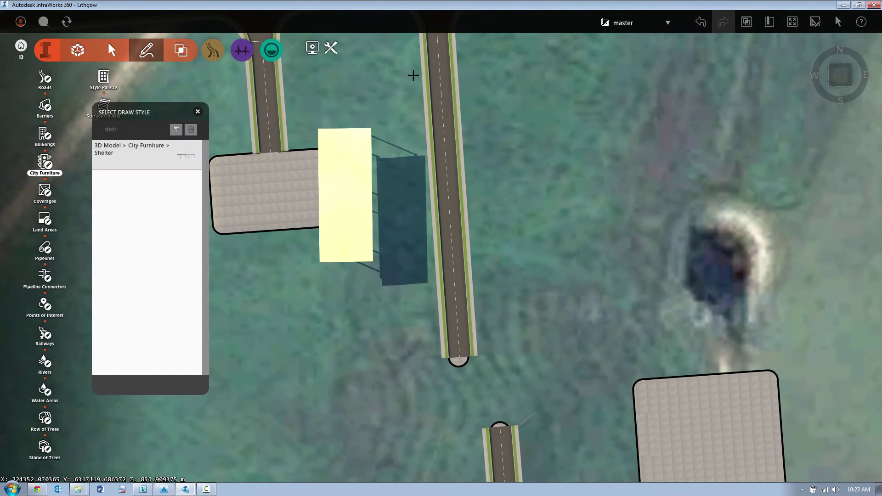
left_click(837, 22)
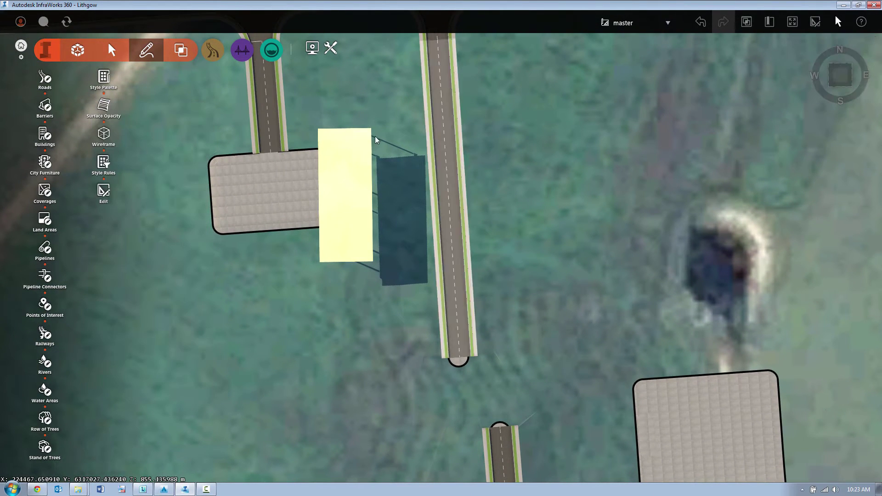
Rotate the shelter to run east-west and move it to the south edge of the smallest paved pad.
right_click(363, 173)
left_click(378, 178)
left_click_drag(313, 271, 230, 299)
left_click_drag(261, 332, 486, 391)
right_click(398, 306)
left_click(414, 313)
Draw a rectangular building footprint of about 516 m² with the Achilles brick facade between the two larger paved pads.
middle_click_drag(687, 273, 550, 121)
scroll(565, 176, "up", 2)
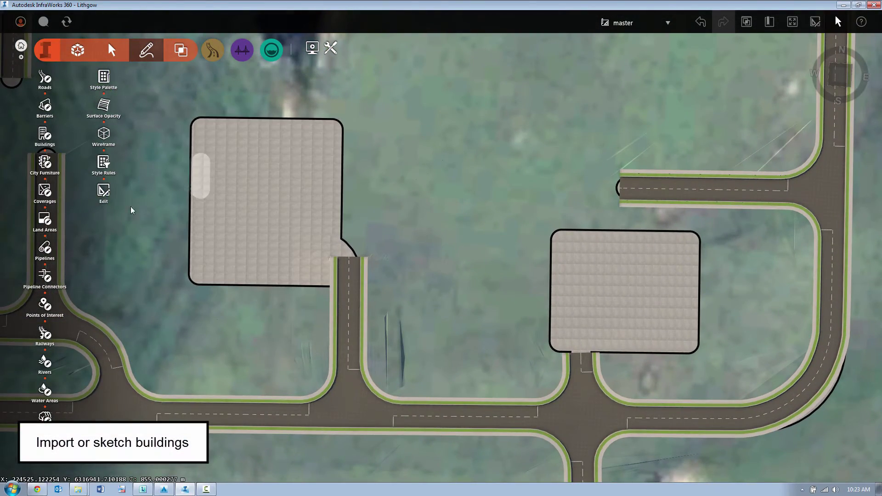
left_click(45, 135)
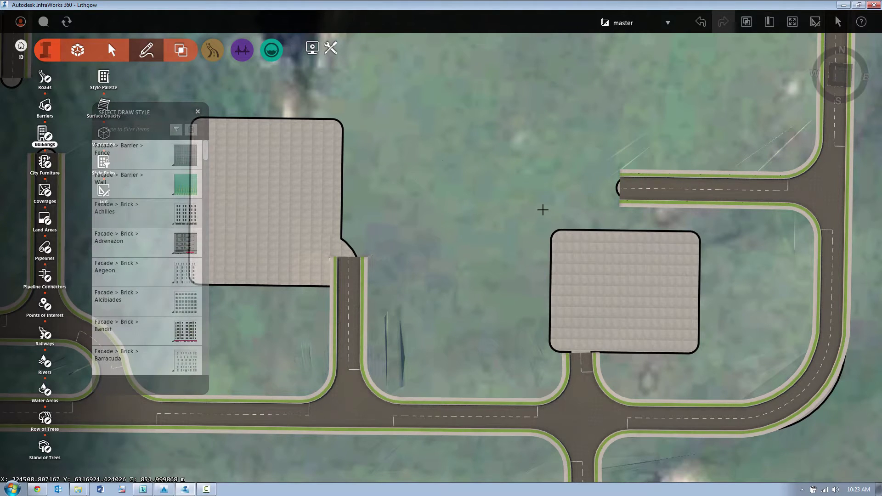
left_click(541, 202)
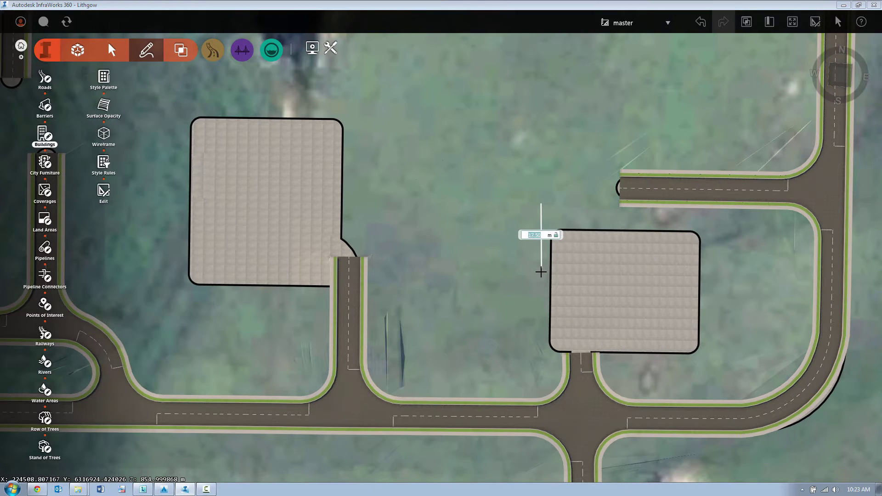
left_click(541, 267)
left_click(428, 265)
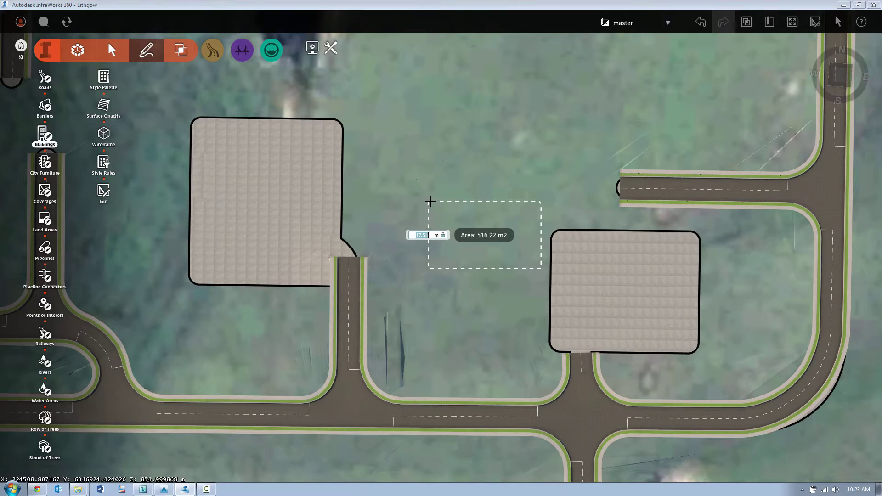
double_click(431, 202)
Edit the new building and set its height to 7 m.
scroll(468, 272, "up", 2)
mouse_move(488, 303)
left_mouse_down()
mouse_move(544, 215)
mouse_move(542, 183)
left_mouse_up()
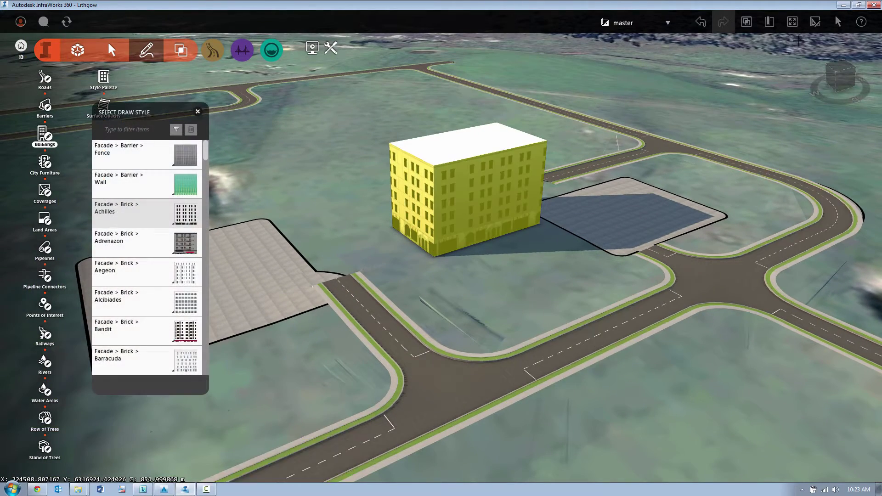
left_click(487, 165)
right_click(488, 164)
left_click(498, 166)
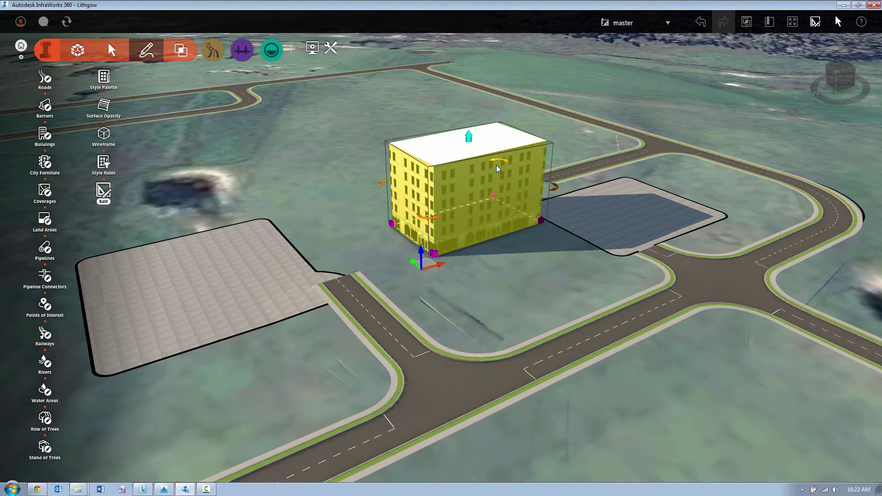
mouse_move(469, 134)
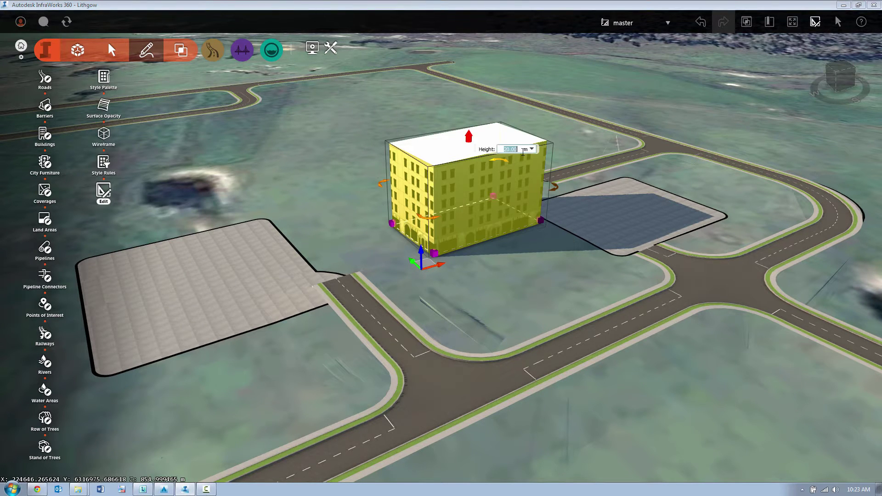
type("7")
key("Return")
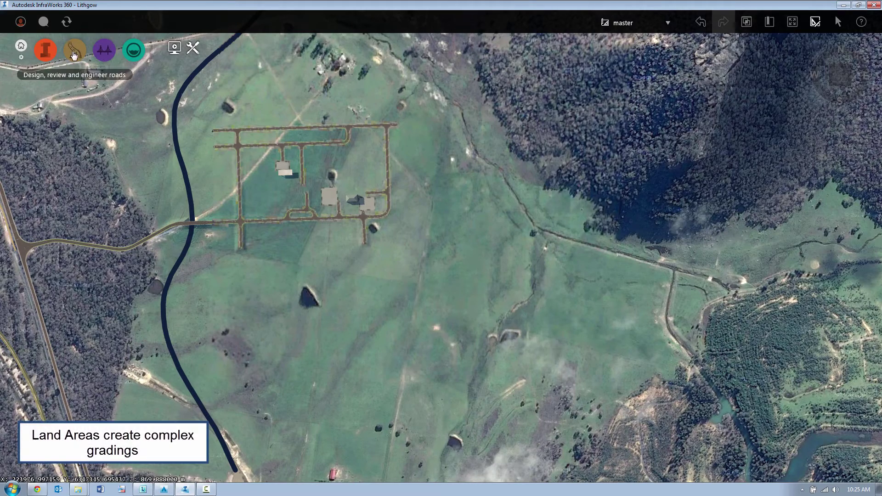
Draw a rounded Field Grass land area of about 74,000 m² in the open field southeast of the road network.
left_click(73, 54)
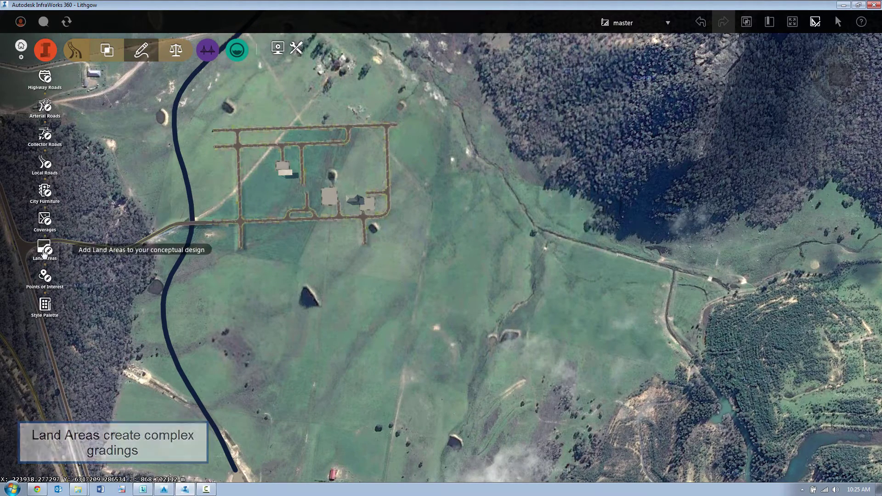
left_click(44, 250)
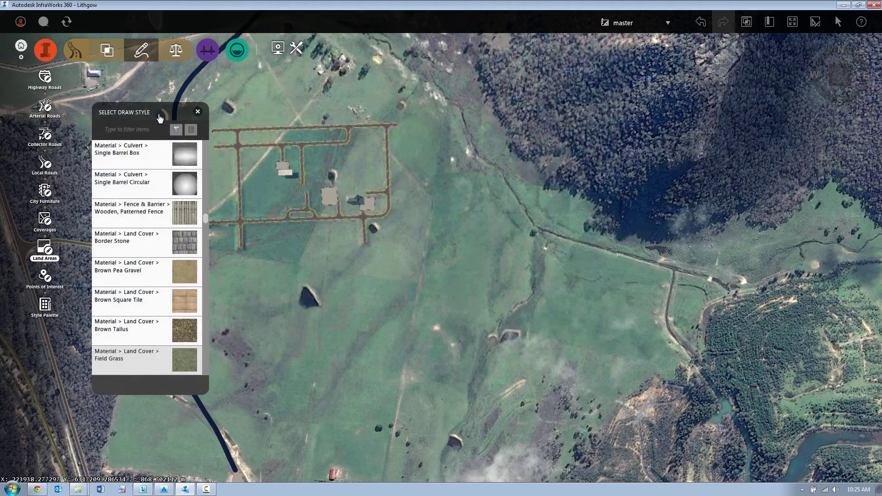
scroll(488, 242, "up", 2)
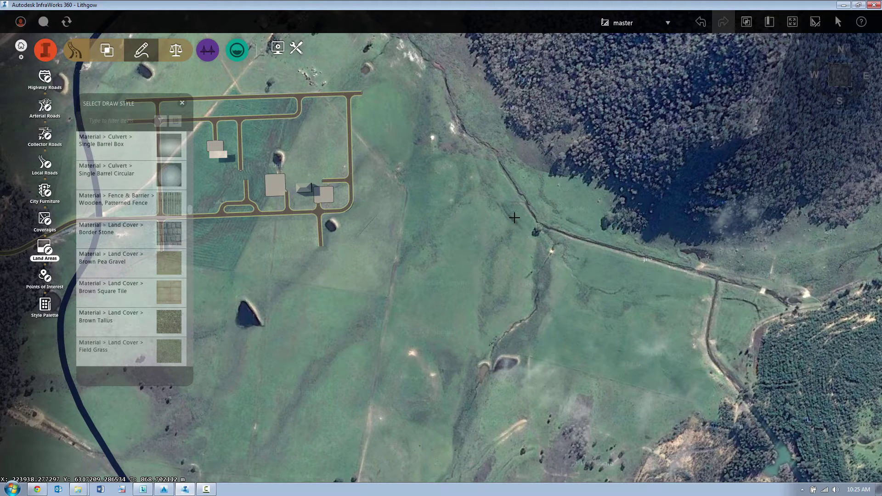
left_click(514, 218)
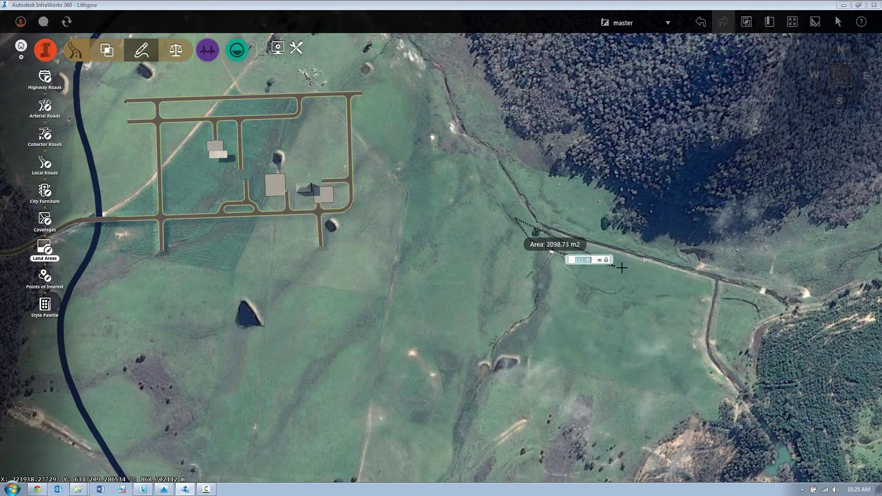
left_click(673, 281)
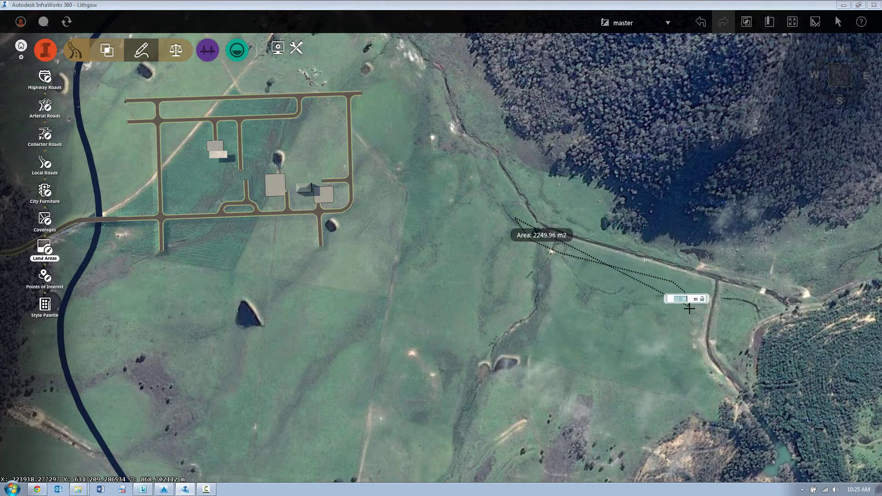
left_click(689, 327)
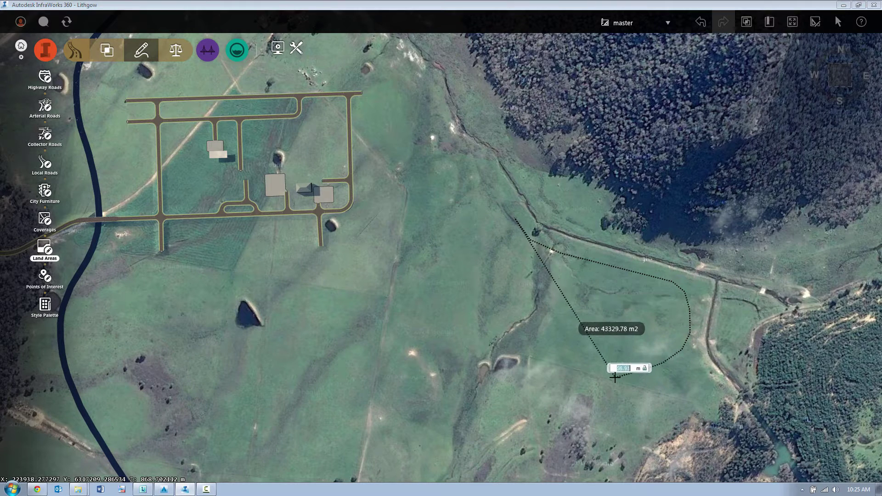
left_click(616, 376)
left_click(544, 345)
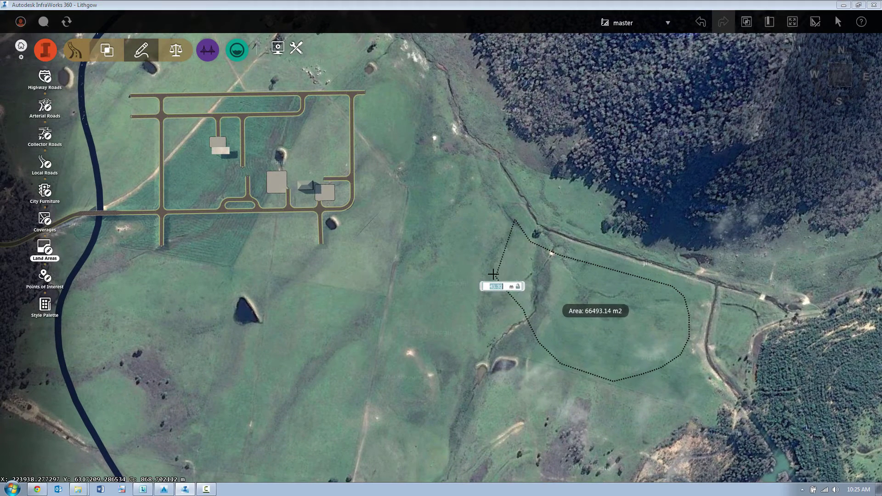
left_click(475, 261)
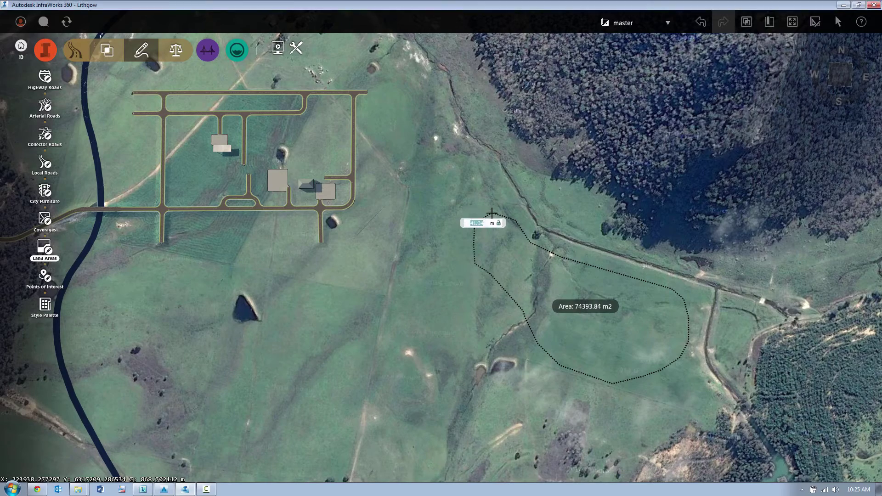
left_click(524, 256)
Smooth the land area's outline by removing a southwestern vertex and repositioning one western and two northern vertices.
scroll(473, 242, "up", 4)
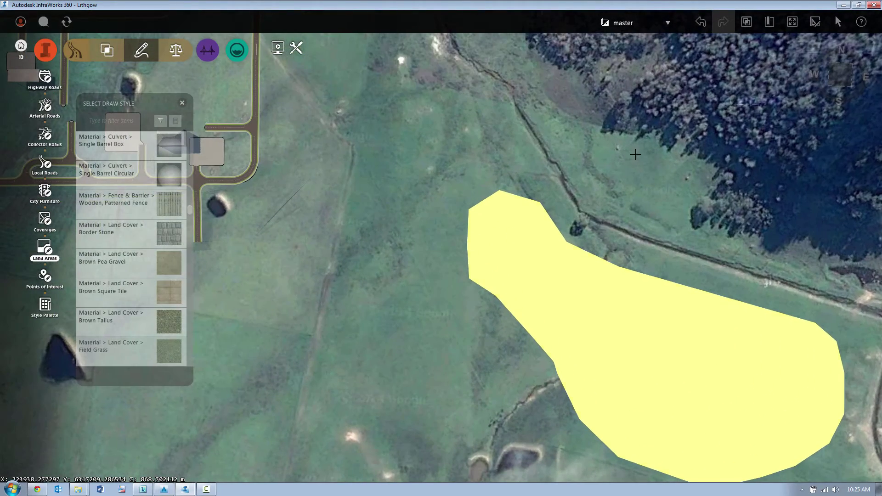
left_click(838, 22)
right_click(520, 234)
left_click(535, 236)
left_click_drag(468, 244, 455, 242)
right_click(554, 363)
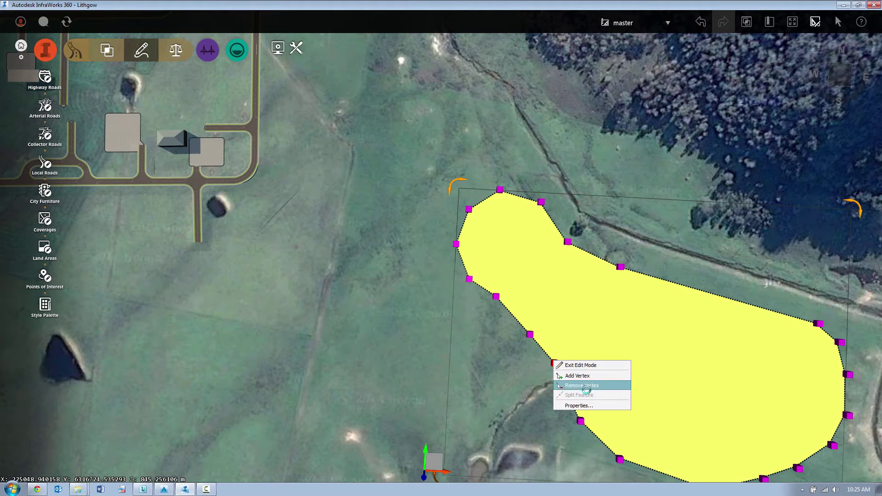
left_click(583, 385)
left_click_drag(567, 242, 595, 239)
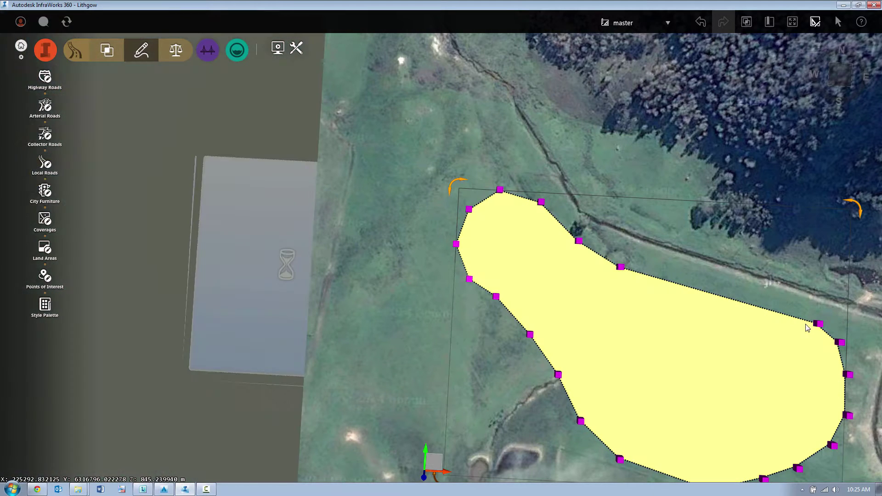
left_click_drag(818, 323, 795, 315)
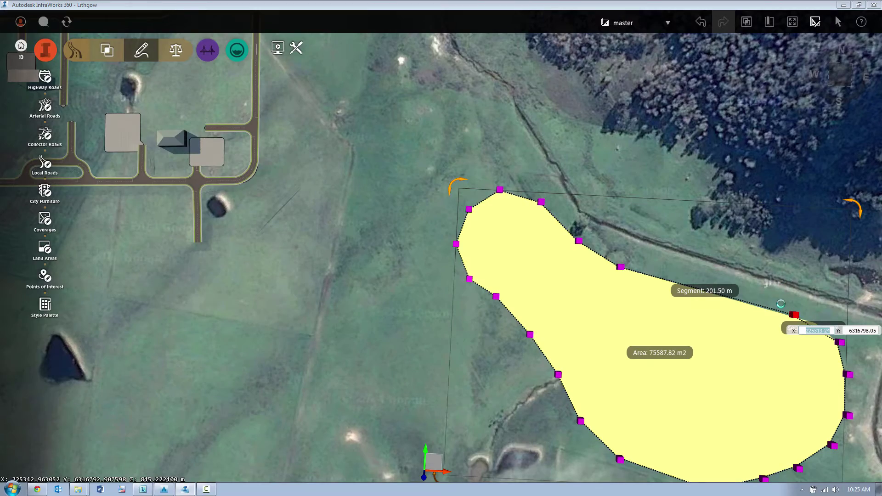
left_click(695, 276)
Lower the whole land area vertically along its Z axis.
left_click_drag(734, 388, 567, 290)
left_click(569, 291)
right_click(570, 293)
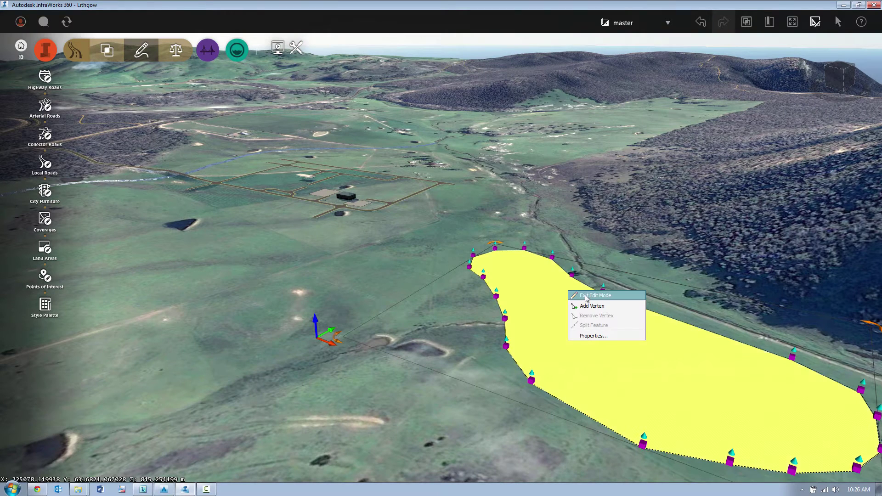
left_click_drag(318, 319, 316, 343)
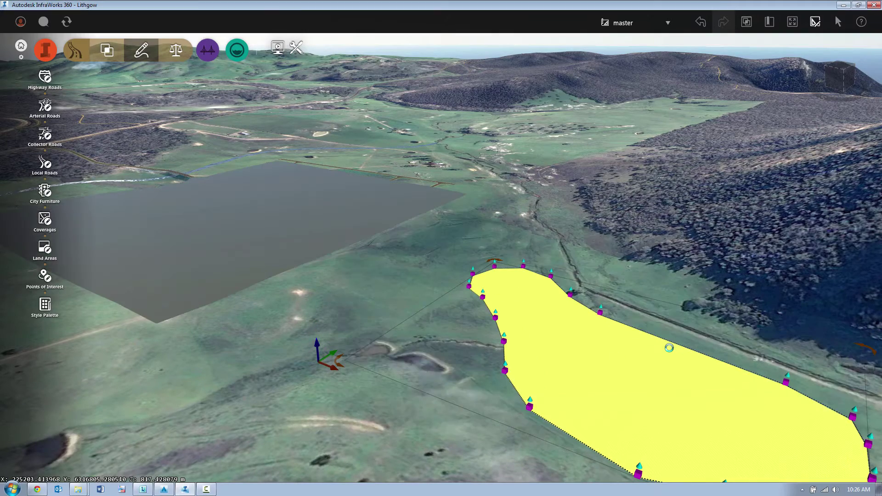
Turn on the wireframe display of the model to inspect the graded terrain around the land area.
mouse_move(682, 297)
left_mouse_down()
mouse_move(665, 272)
mouse_move(678, 285)
left_mouse_up()
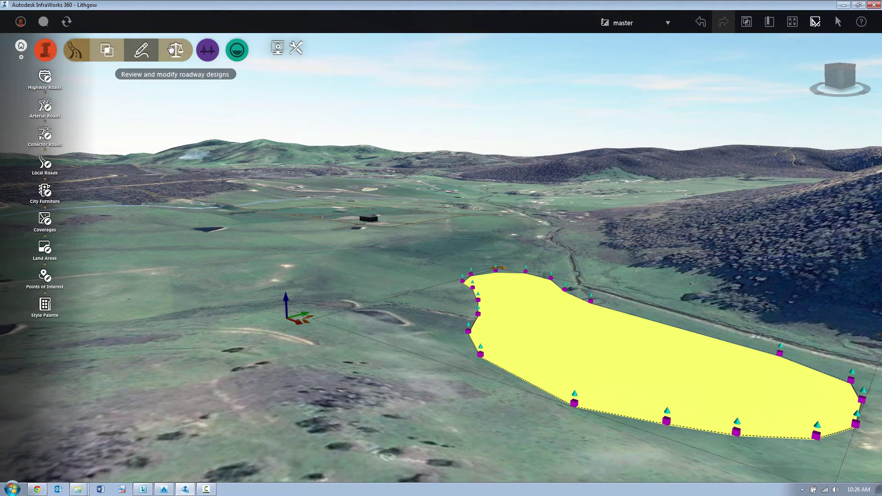
left_click(49, 56)
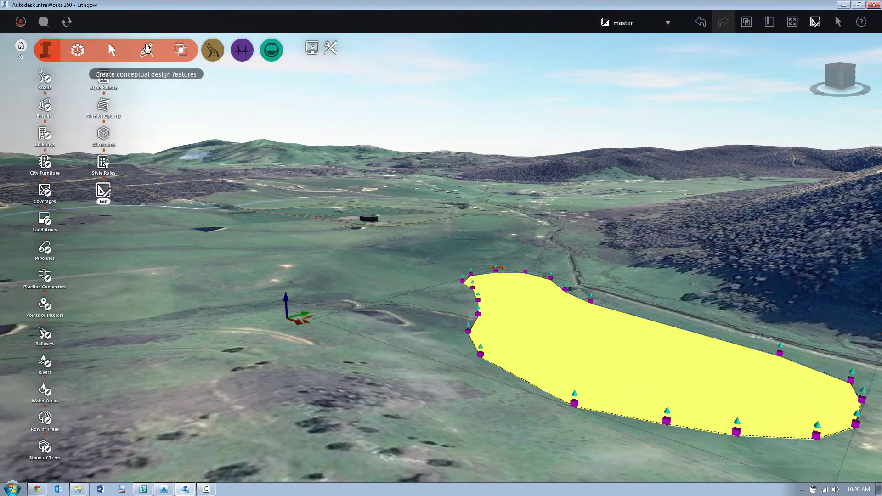
left_click(147, 49)
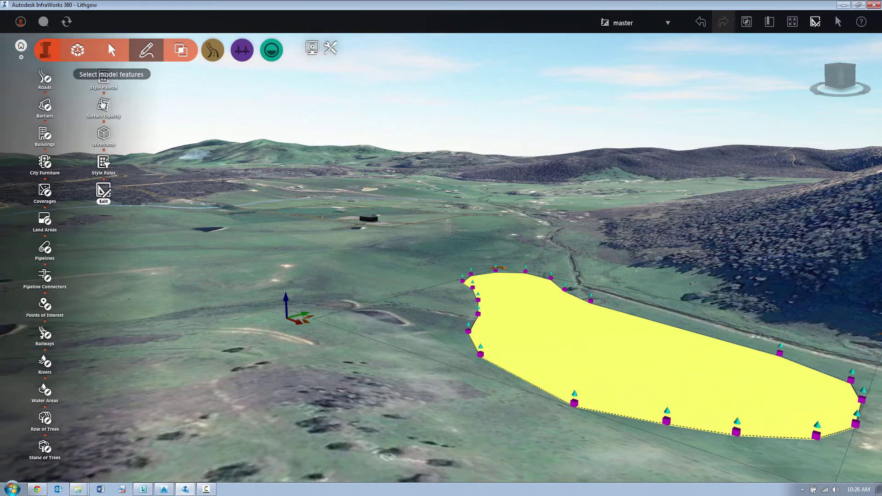
left_click(103, 134)
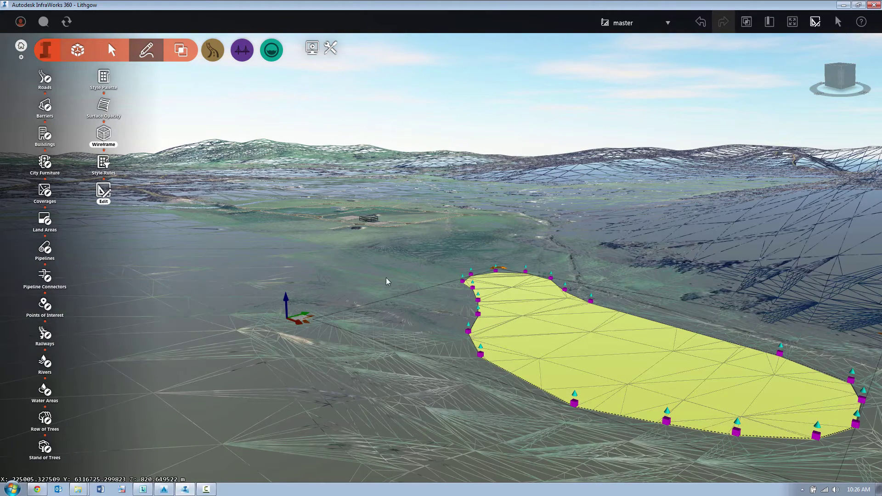
Turn off the wireframe display, leave the land area's edit mode and show the style palette.
left_click(103, 134)
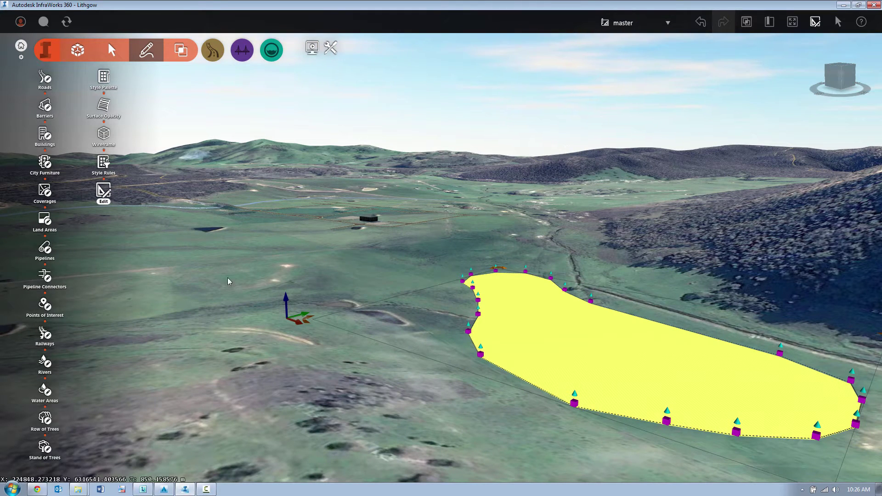
left_click(104, 77)
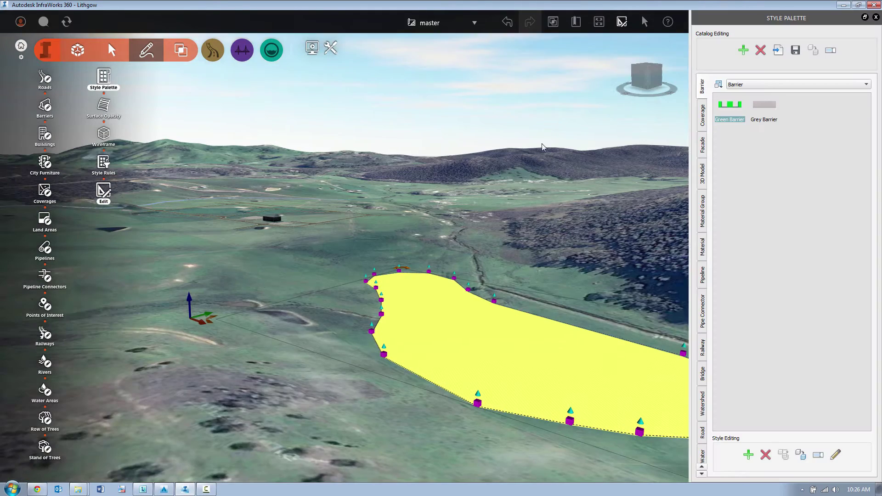
left_click_drag(561, 294, 432, 275)
right_click(424, 321)
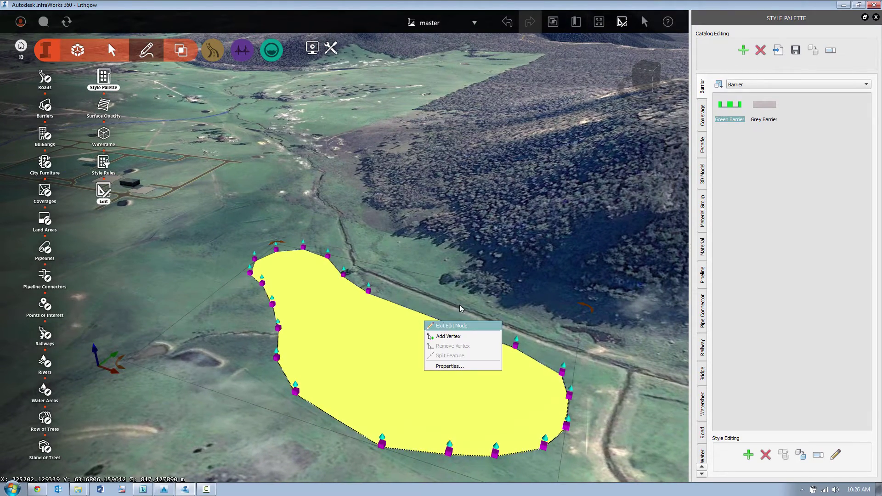
left_click(442, 326)
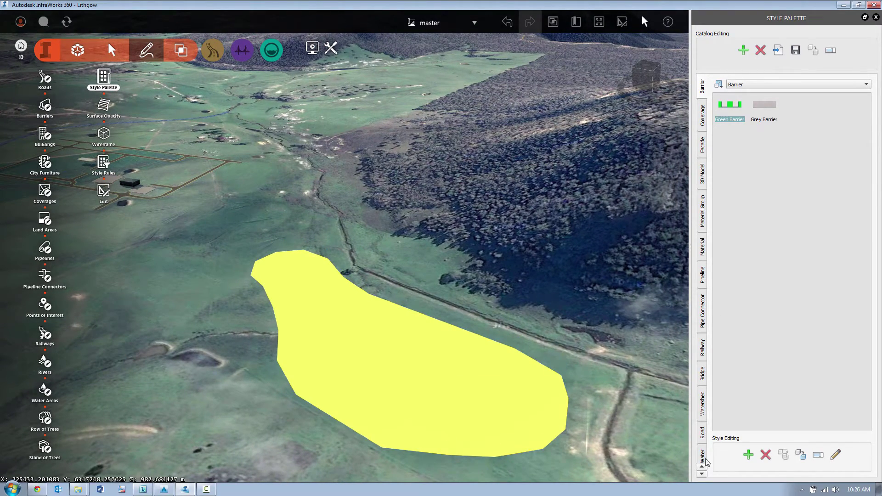
Duplicate the stone-cut grading style with 2:1 cut and 3:1 fill, and name the copy Quarry.
left_click(701, 474)
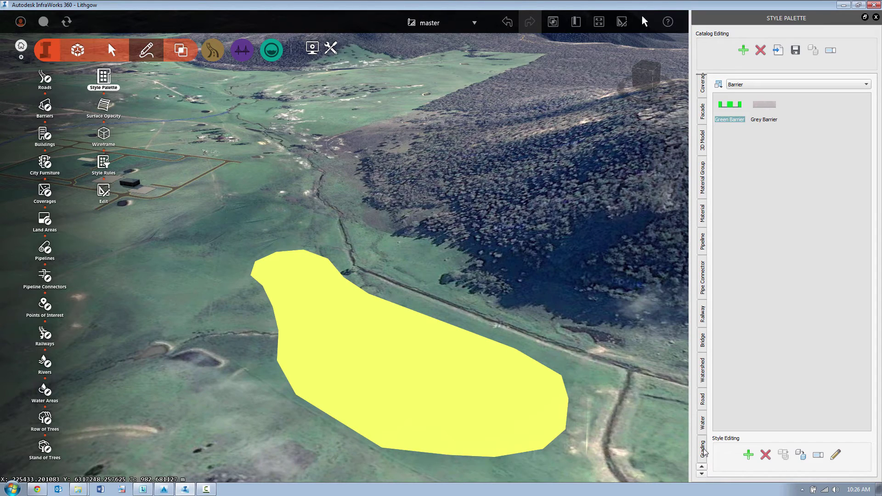
left_click(704, 452)
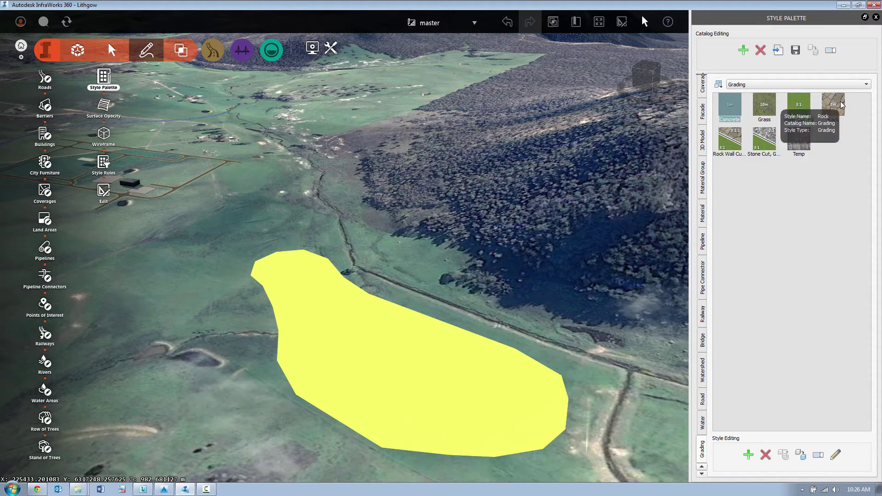
left_click(772, 144)
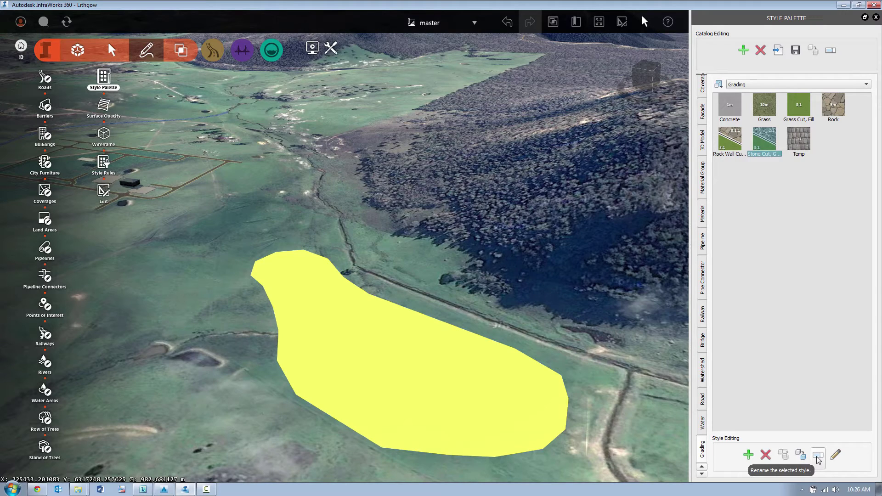
left_click(801, 459)
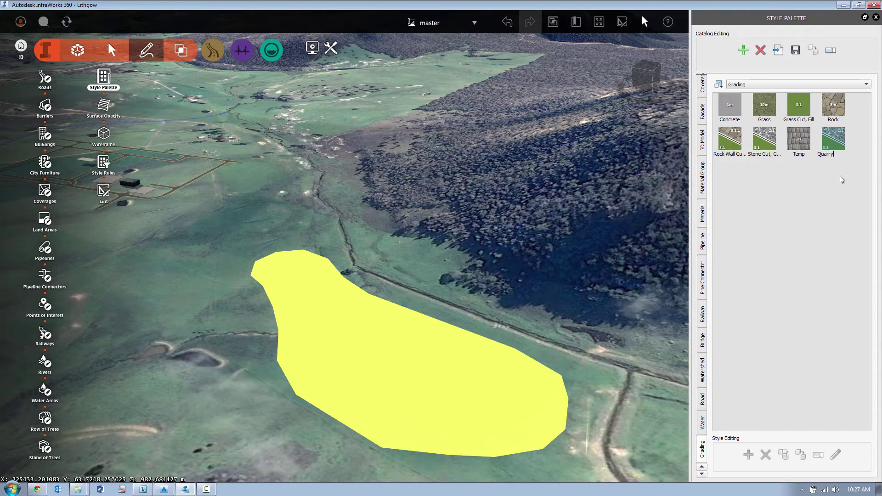
key("Return")
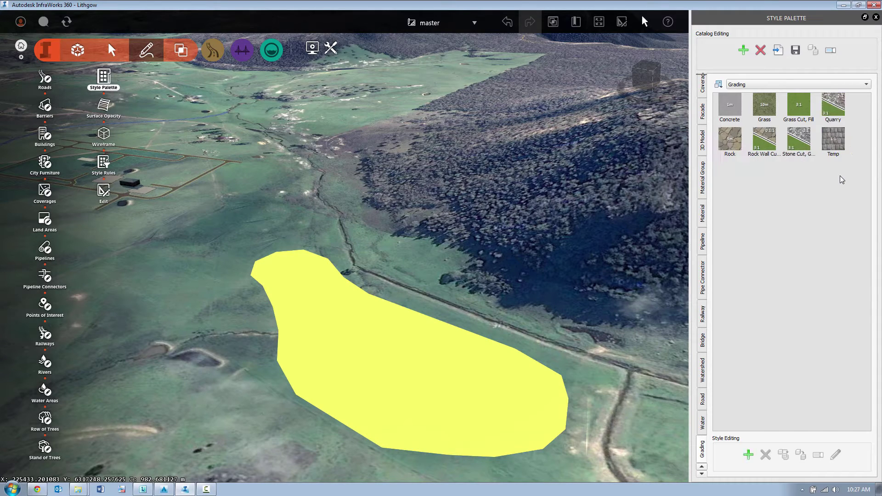
Configure the Quarry grading style with a cut slope of 0.25:1 and a fill slope of 2.5:1.
double_click(837, 110)
left_click_drag(449, 162, 578, 104)
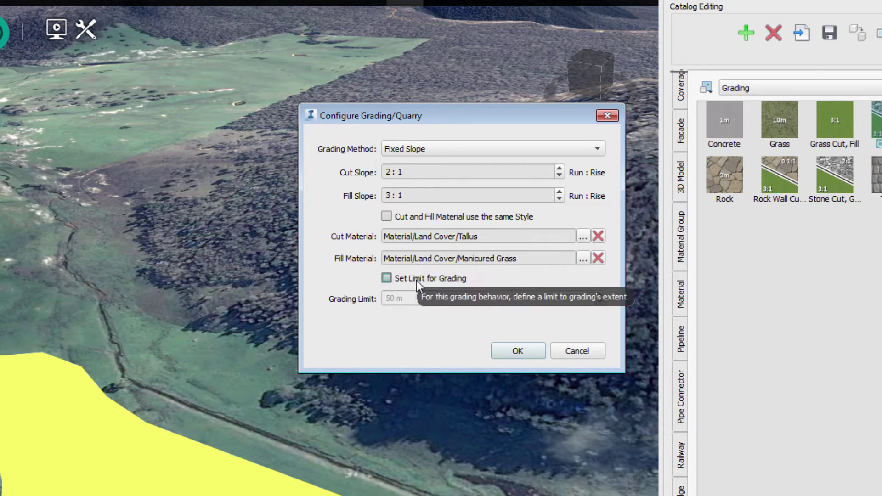
left_click(468, 149)
left_click(467, 149)
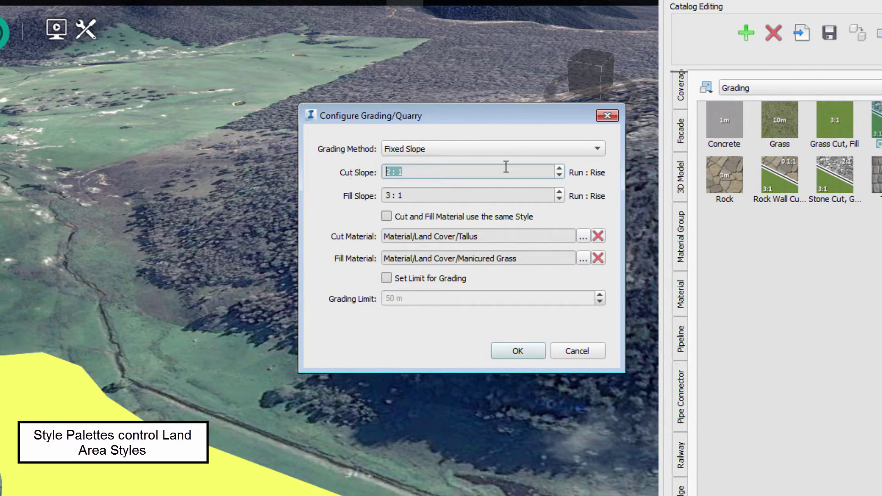
type("5")
left_click(419, 195)
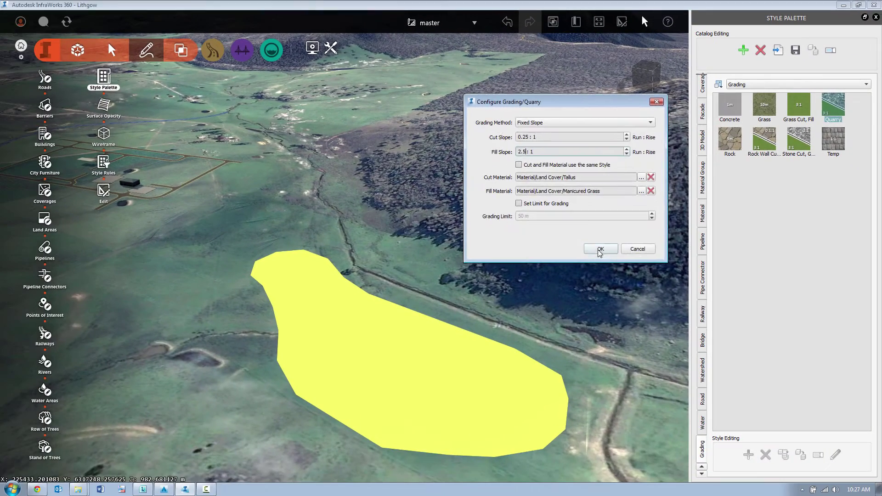
left_click(517, 351)
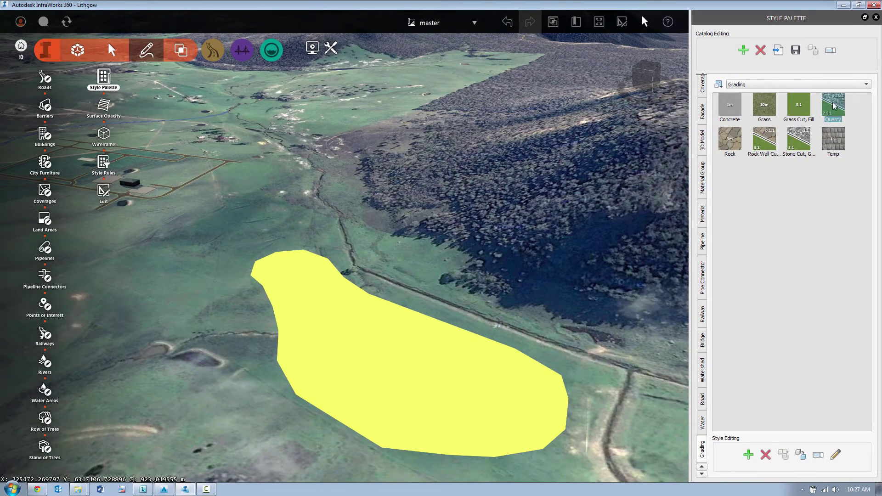
Apply the Quarry grading style to the land area and inspect its graded walls.
left_click_drag(817, 135, 465, 366)
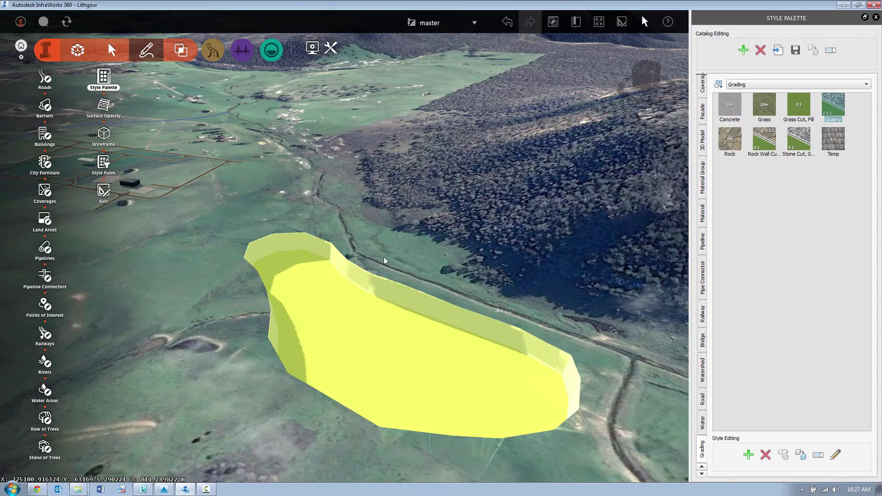
scroll(384, 261, "up", 3)
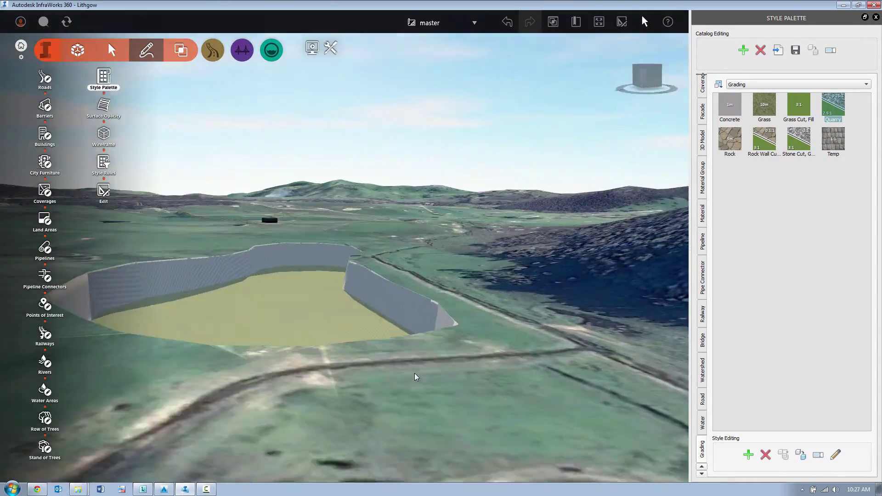
left_click_drag(414, 373, 353, 301)
scroll(368, 309, "down", 2)
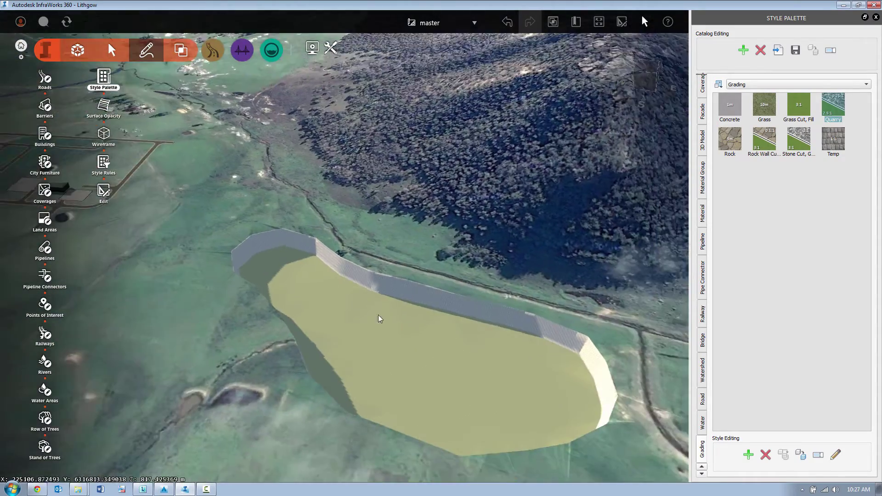
middle_click_drag(381, 318, 576, 256)
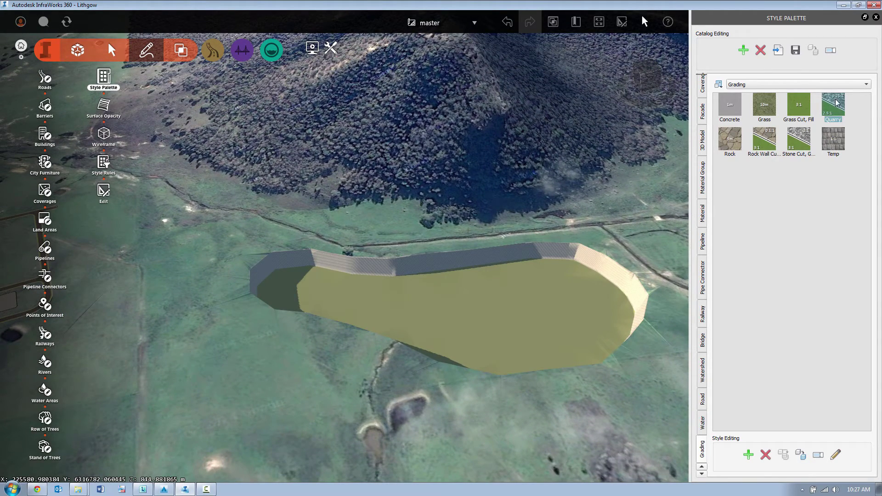
Duplicate the Brown Pea Gravel land cover material and name the copy Brown Pea Gravel - 10m.
left_click(702, 215)
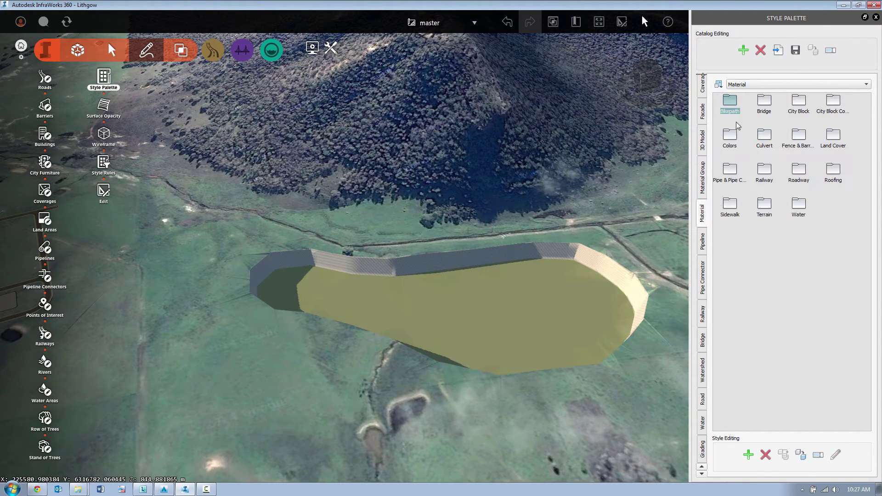
double_click(832, 134)
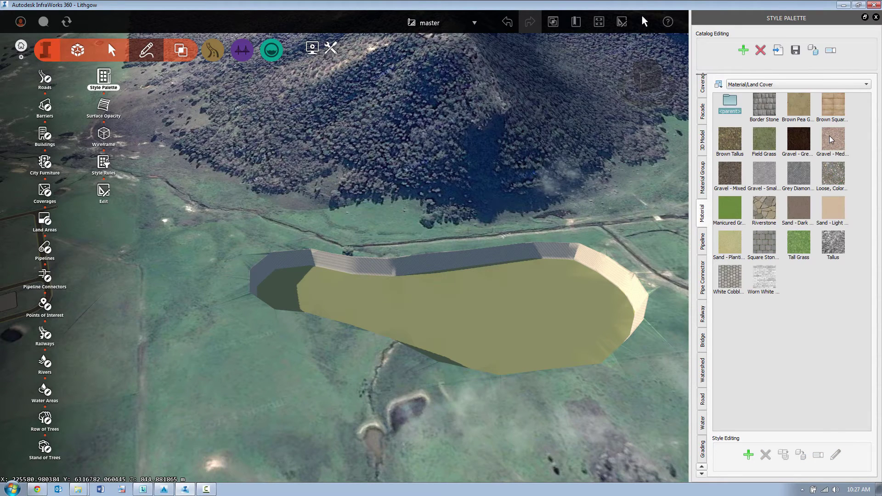
left_click(800, 102)
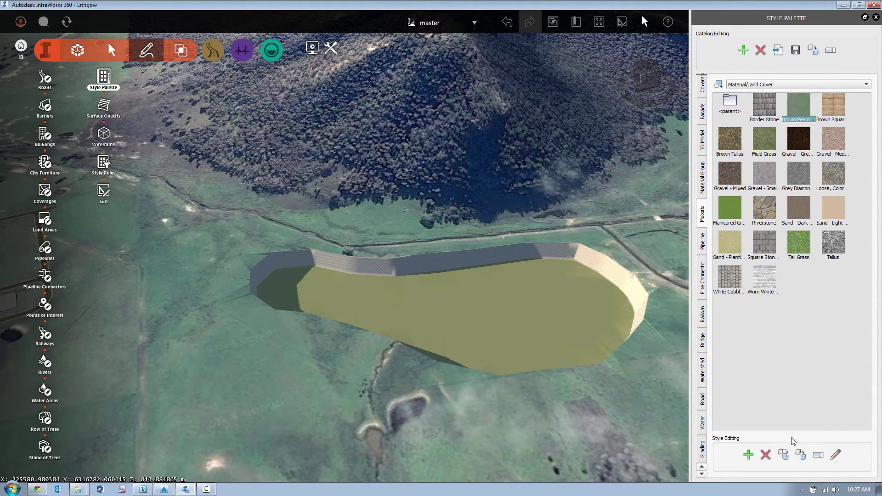
left_click(800, 455)
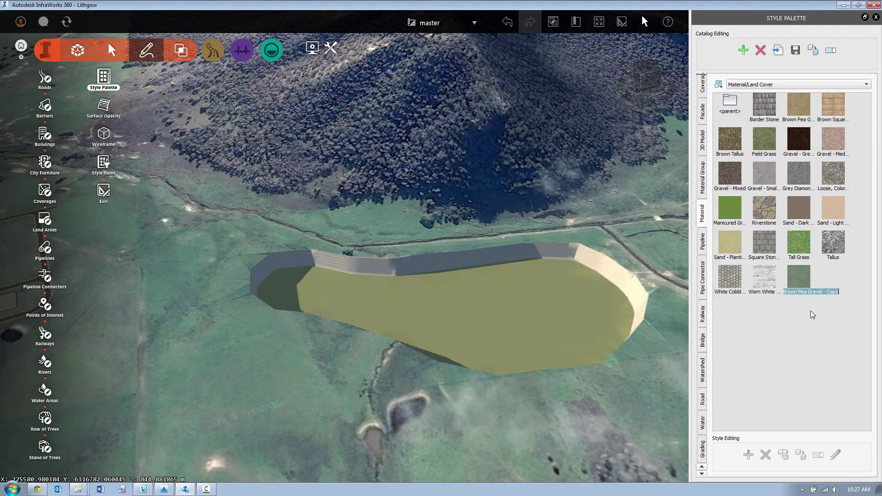
left_click_drag(827, 295, 849, 293)
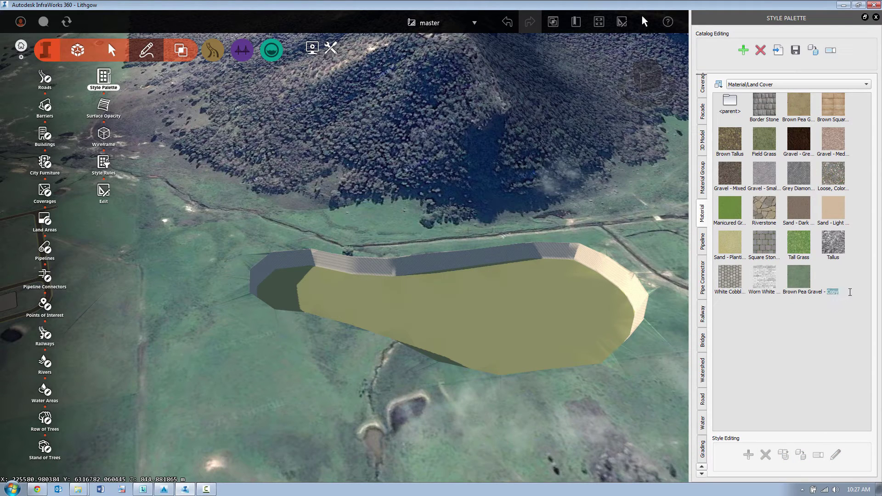
left_click(824, 337)
Duplicate the Tallus land cover material and name the copy Tallus - 10m.
left_click(735, 281)
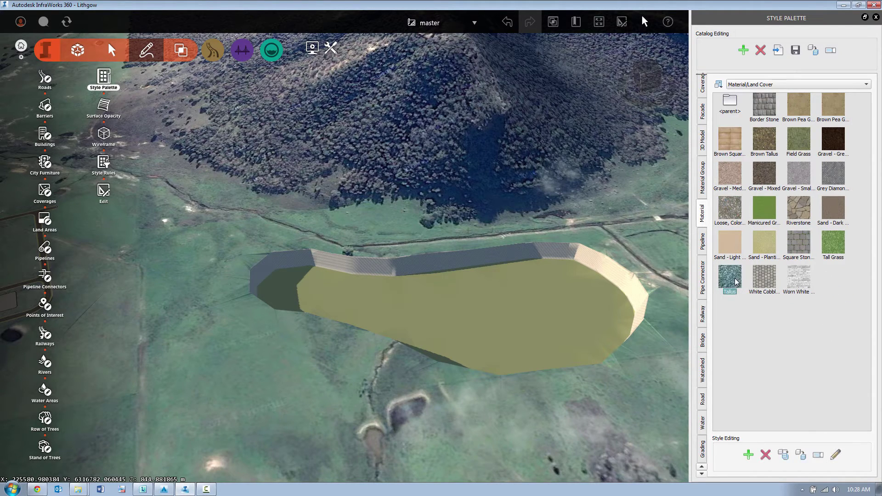
left_click(800, 455)
left_click_drag(837, 293, 856, 294)
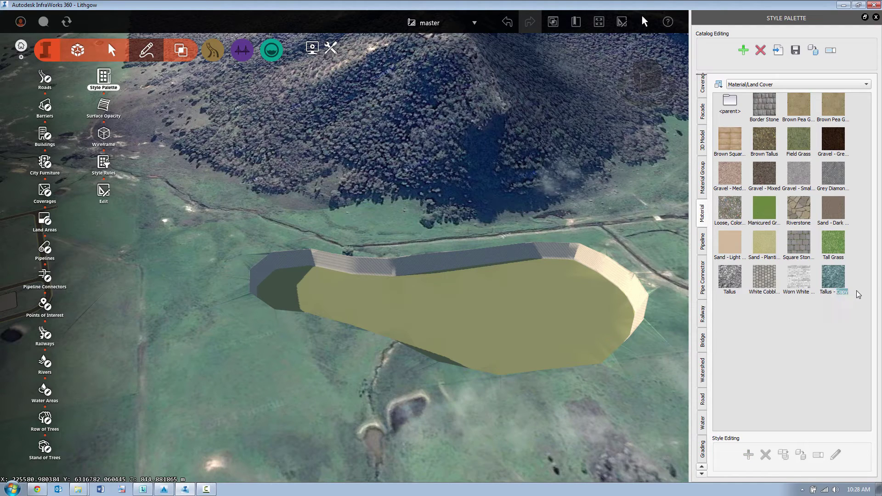
left_click(845, 346)
Set the texture width and height of the Tallus - 10m material to 10 m.
double_click(759, 281)
left_click_drag(397, 194, 321, 197)
type("10m")
left_click_drag(408, 209, 340, 209)
type("10")
left_click(420, 194)
left_click(490, 456)
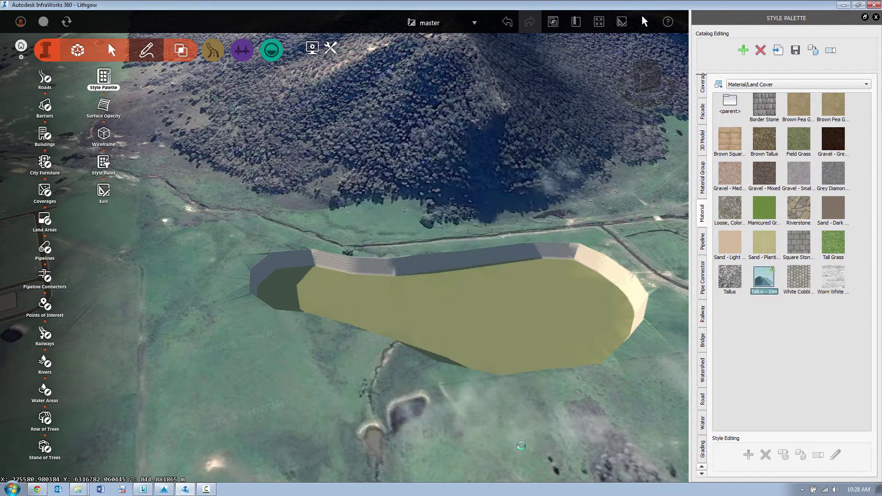
Set the texture width and height of the Brown Pea Gravel - 10m material to 10 m.
double_click(839, 102)
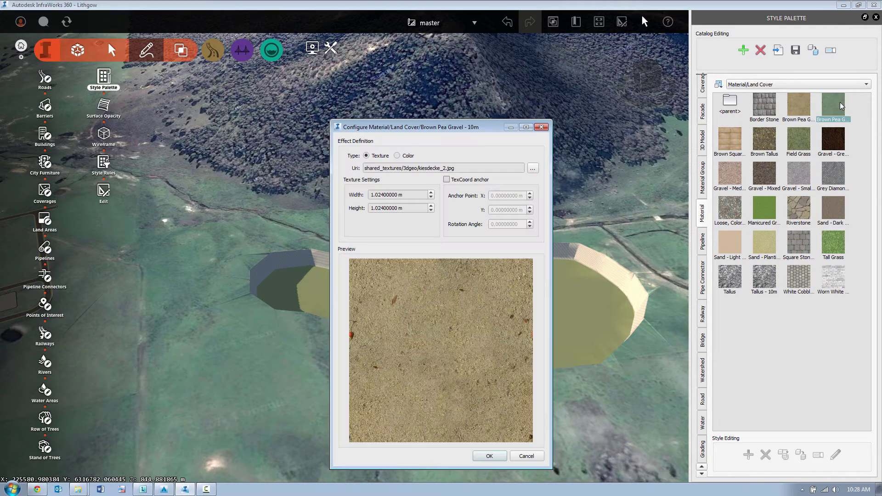
left_click_drag(412, 195, 354, 196)
type("10")
left_click_drag(412, 208, 356, 209)
type("10")
left_click(416, 195)
left_click(482, 454)
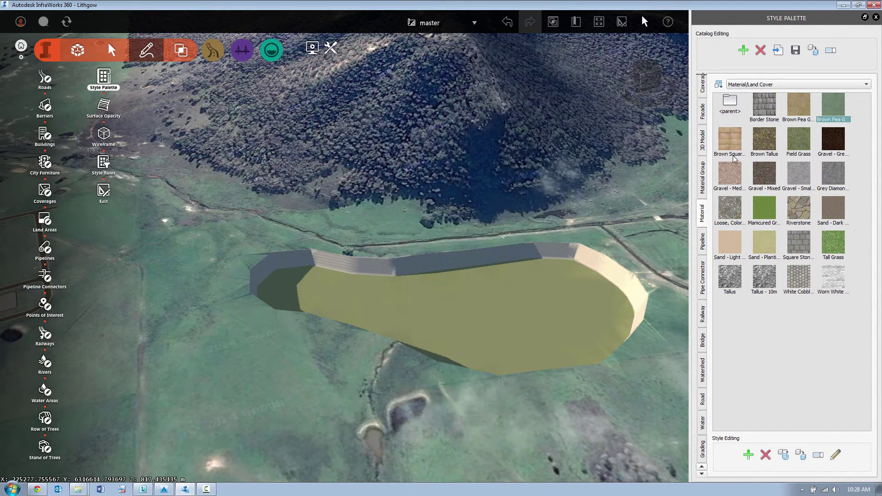
Duplicate the Grass With Gravel Border coverage style and name the copy Quarry Floor.
left_click_drag(597, 283, 563, 268)
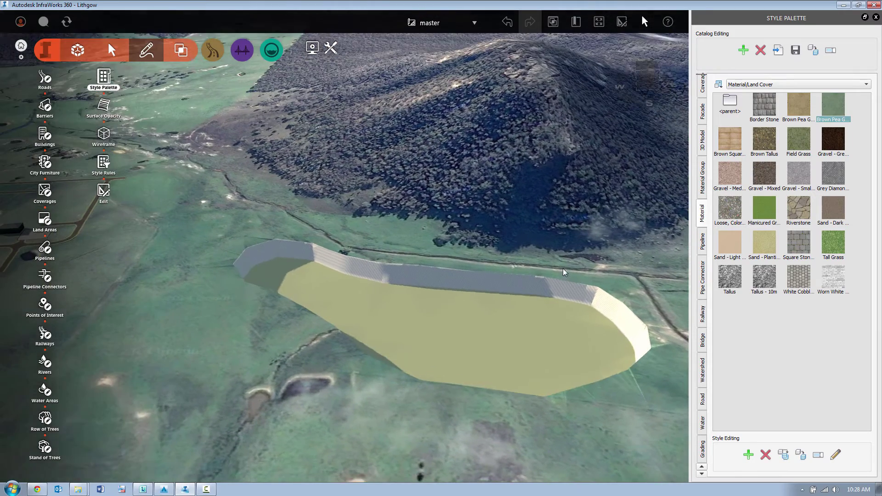
left_click(703, 84)
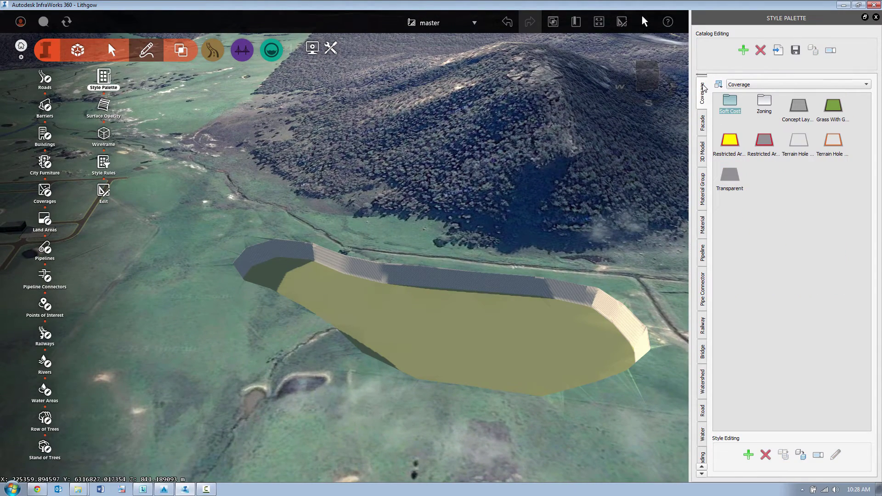
left_click(833, 106)
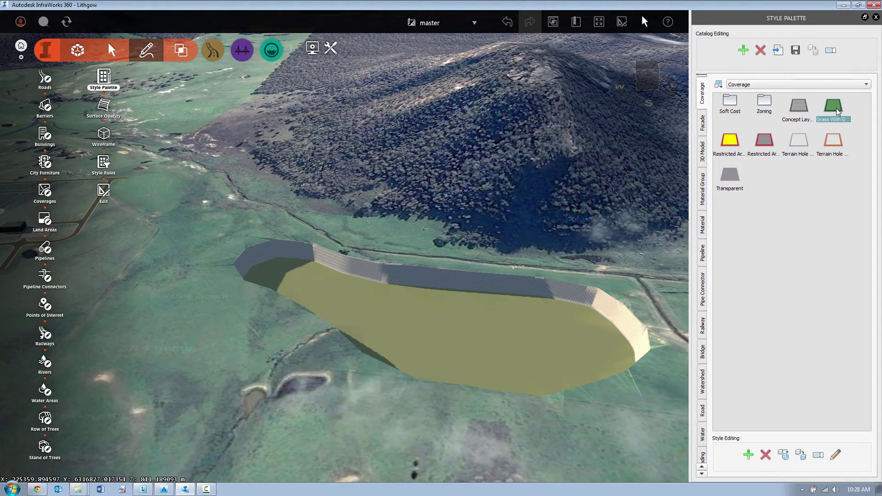
left_click(802, 456)
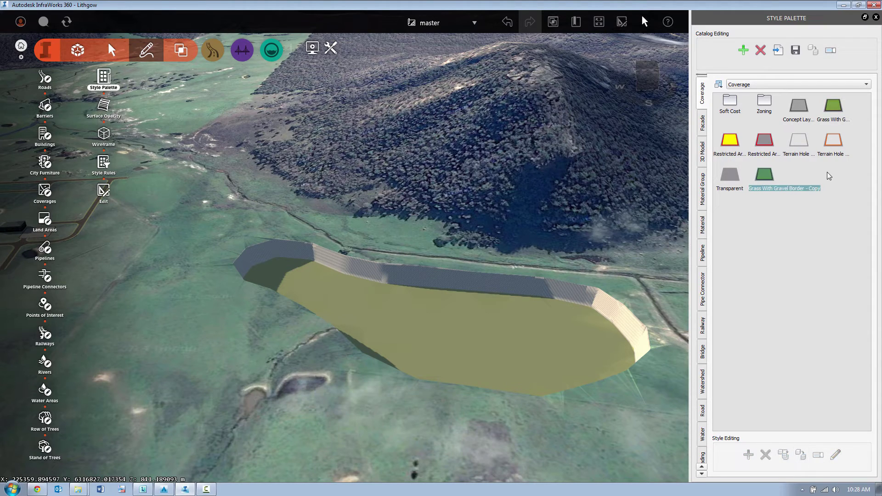
type("Quarry ")
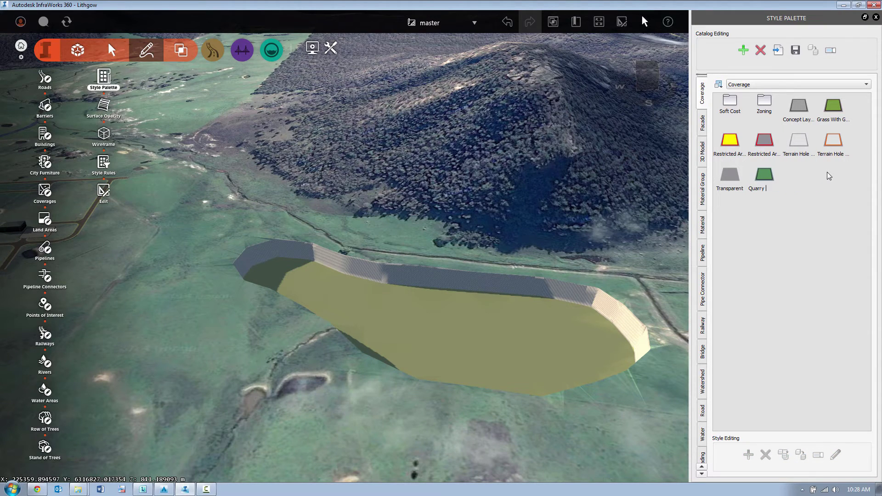
type("Floor")
key("Return")
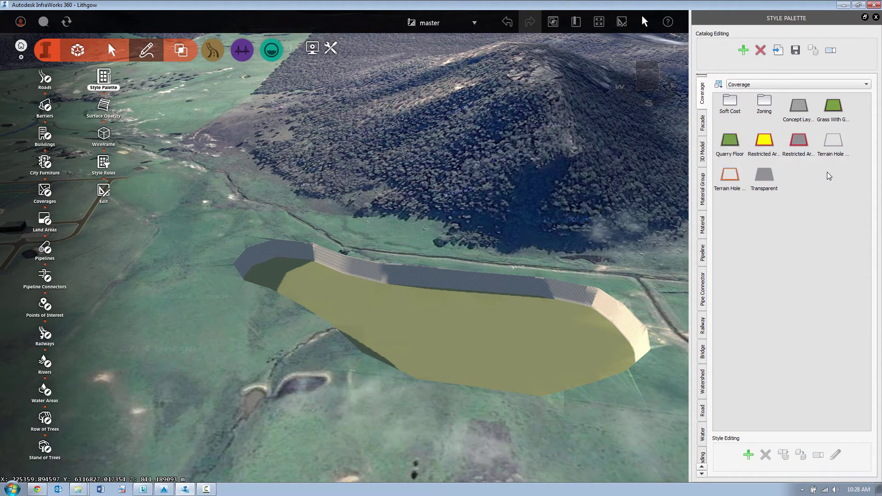
Configure the Quarry Floor coverage style with Brown Pea Gravel - 10m as the fill and no outline style.
double_click(731, 140)
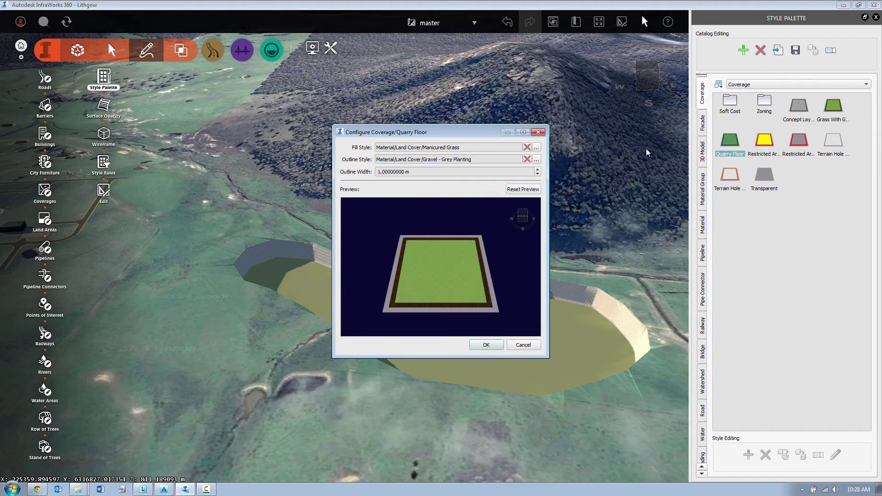
left_click(537, 159)
left_click(574, 135)
left_click(529, 160)
left_click(536, 147)
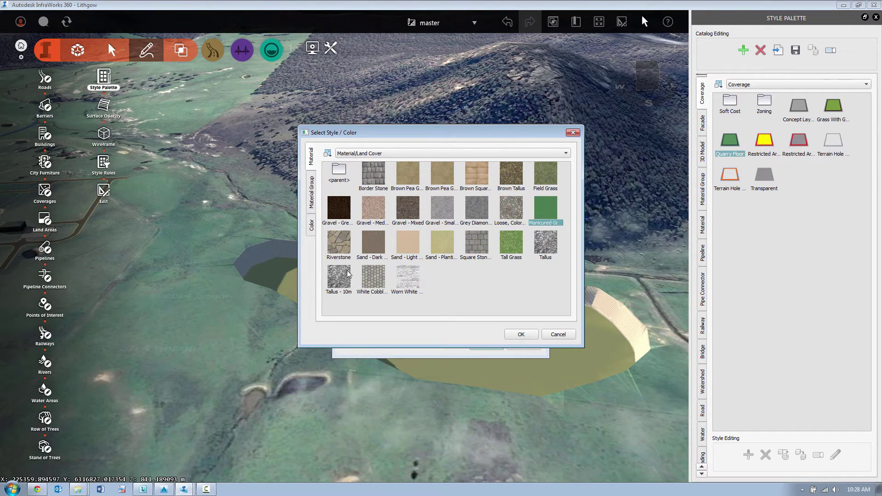
double_click(446, 174)
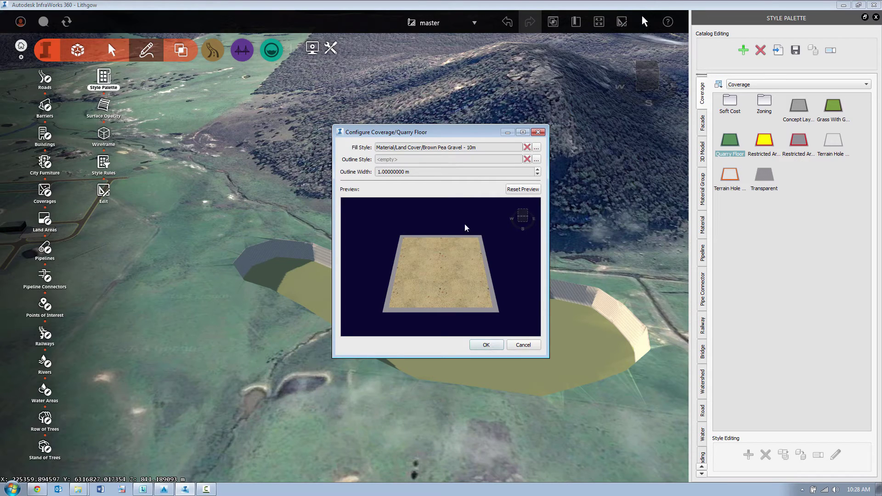
left_click(537, 174)
left_click(477, 345)
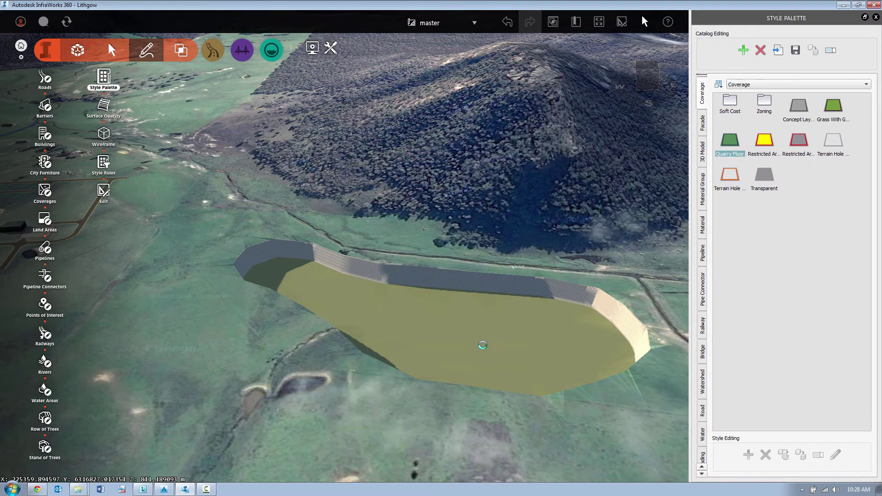
Apply the Quarry Floor coverage style to the floor of the quarry land area.
left_click_drag(654, 233, 514, 327)
scroll(556, 340, "up", 10)
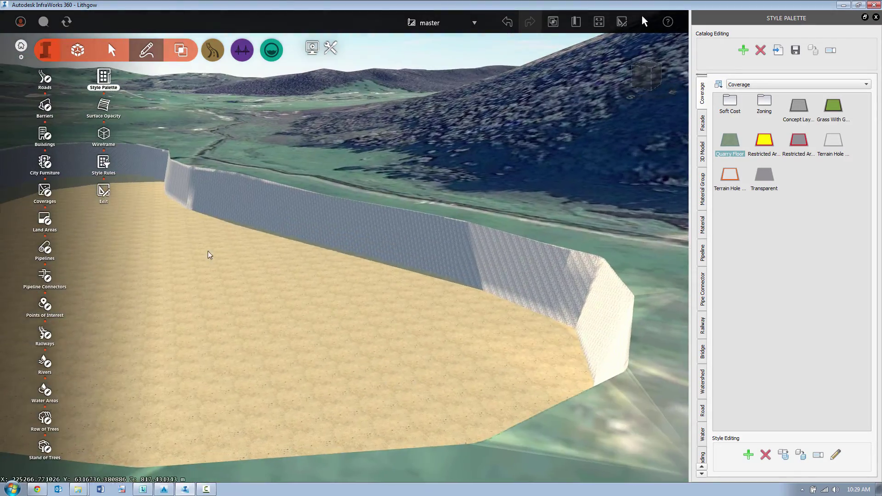
left_click_drag(209, 241, 480, 231)
left_click_drag(384, 254, 458, 278)
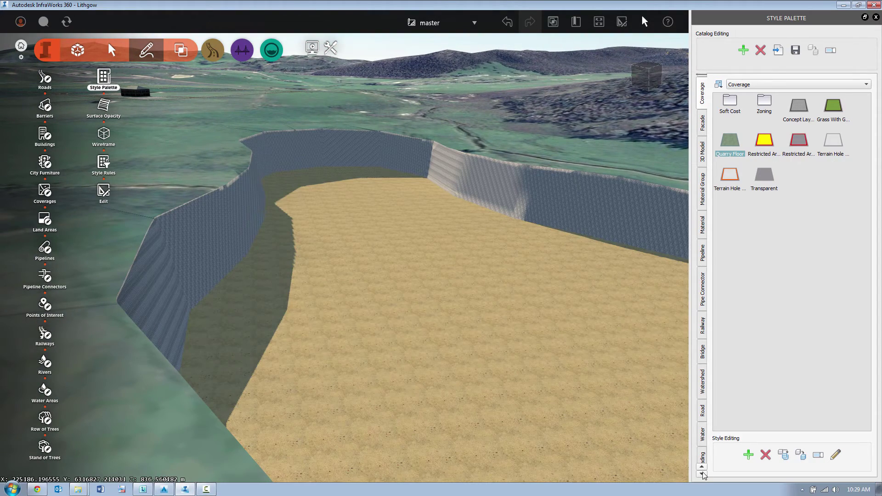
Set the cut material of the Quarry grading style to Tallus - 10m.
left_click(702, 474)
left_click(702, 450)
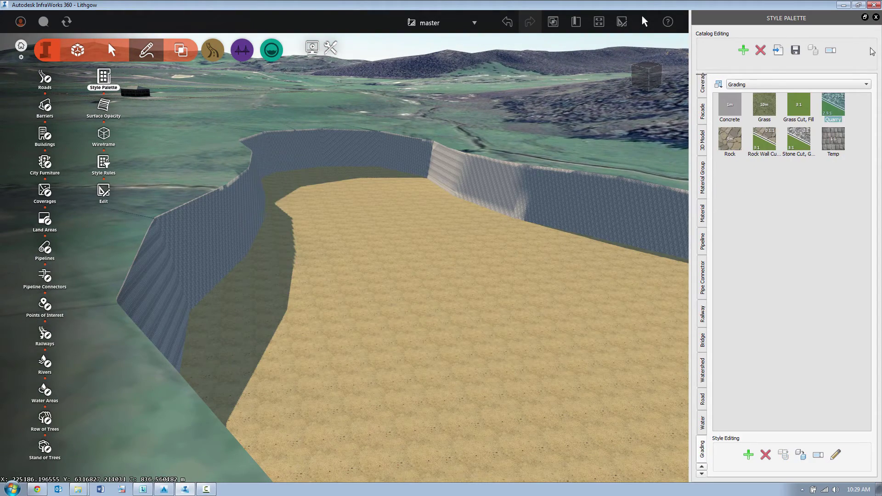
double_click(823, 100)
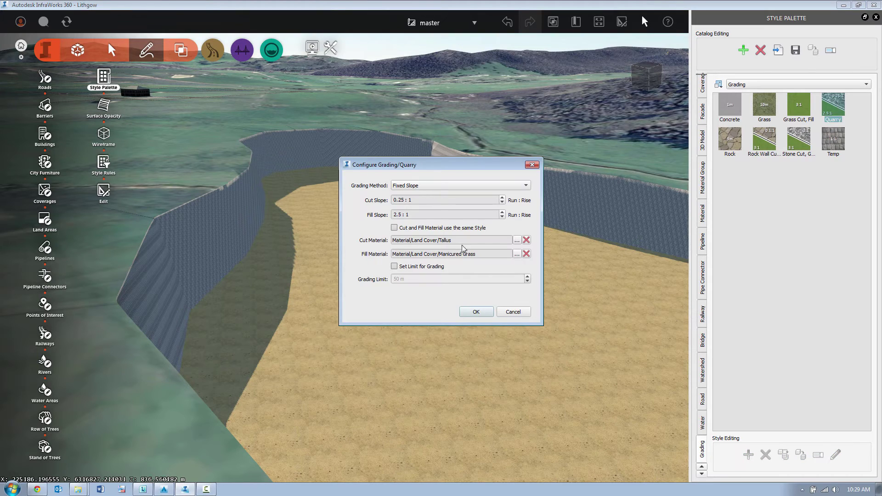
left_click(516, 241)
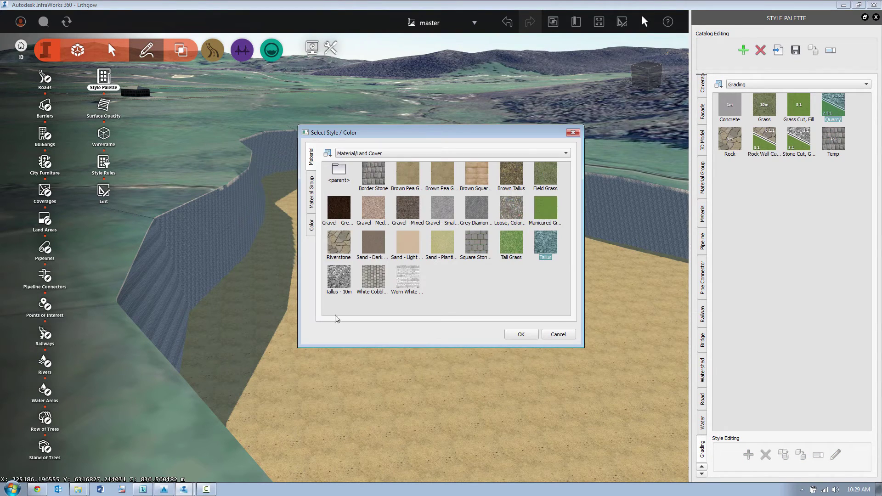
left_click(338, 285)
left_click(517, 333)
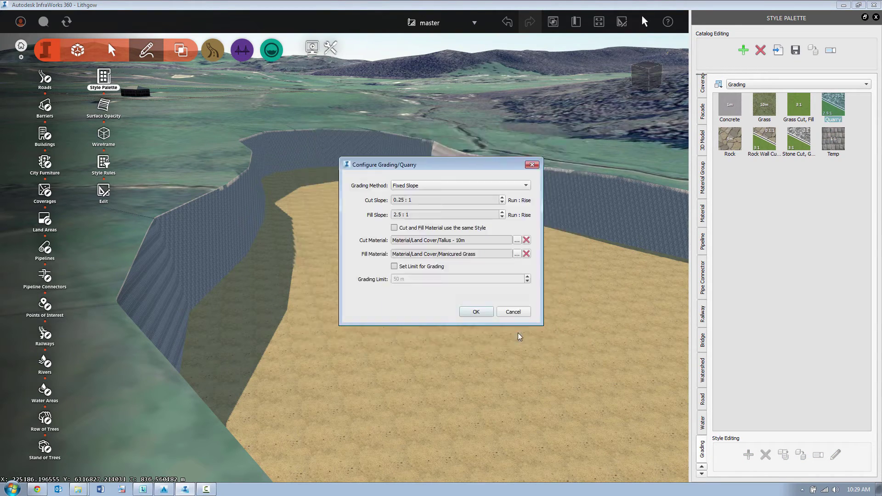
left_click(486, 313)
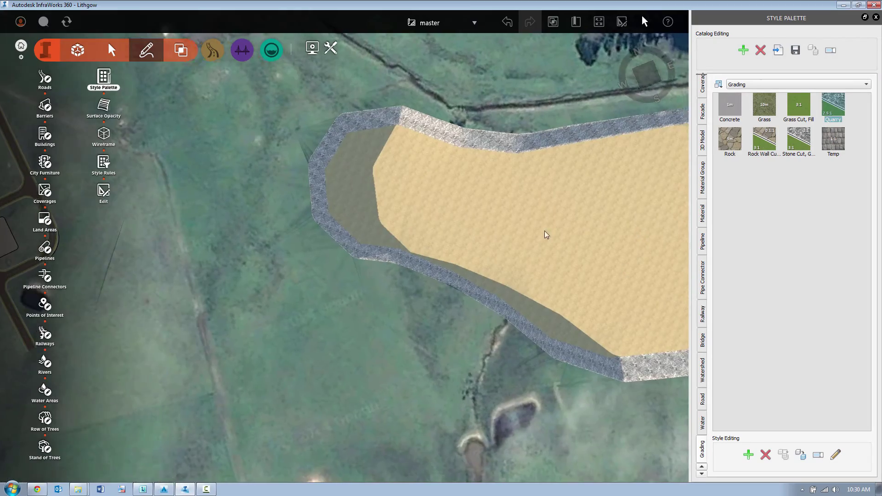
Draw a second closed land area of about 35,000 m² inside the quarry floor, roughly following the quarry's outline.
scroll(545, 230, "down", 2)
middle_click_drag(545, 230, 354, 228)
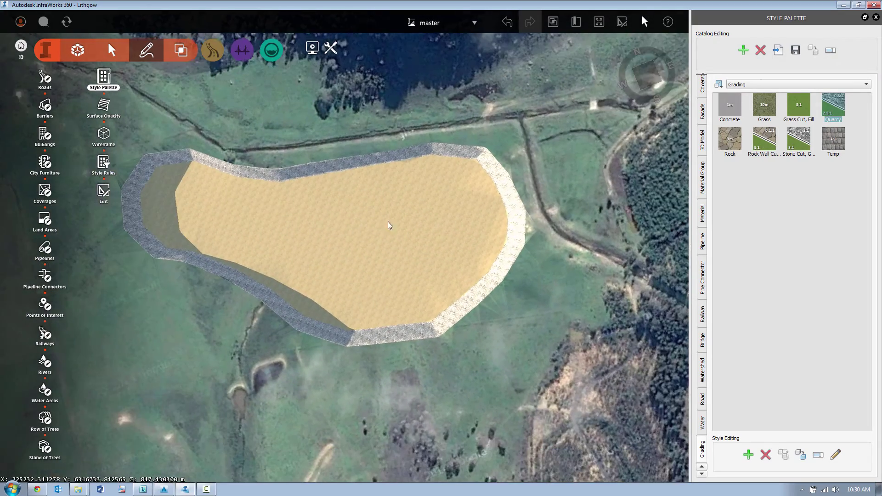
left_click(211, 52)
left_click(45, 50)
left_click(45, 248)
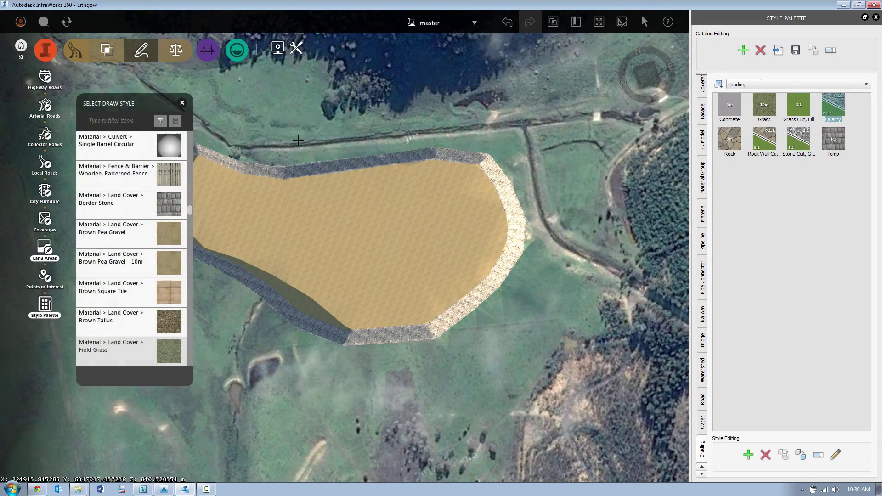
middle_click_drag(352, 170, 496, 182)
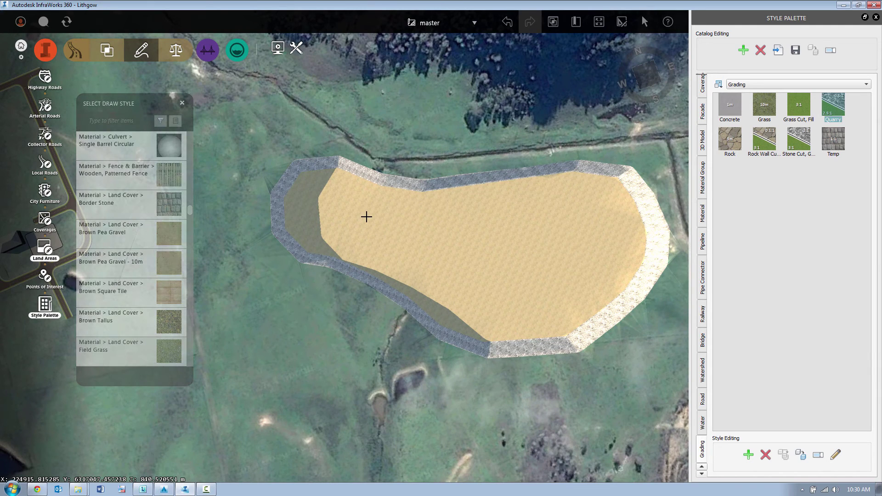
left_click(369, 216)
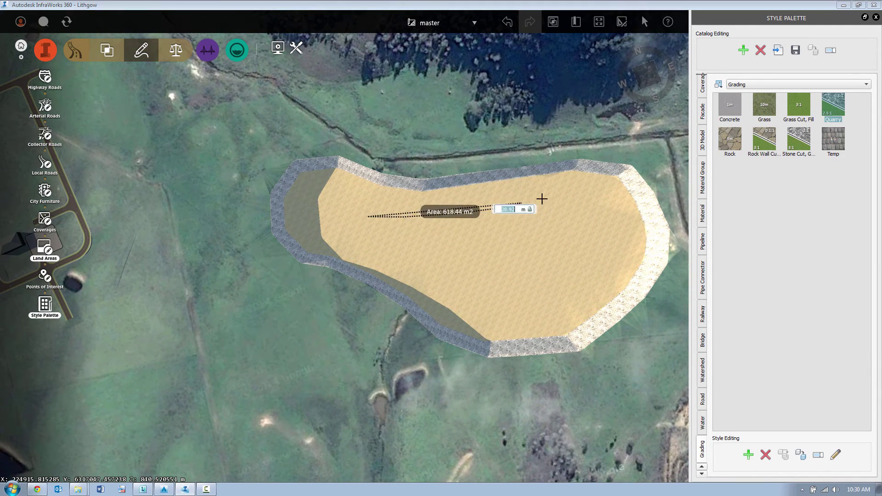
left_click(609, 202)
left_click(617, 219)
left_click(616, 243)
left_click(609, 263)
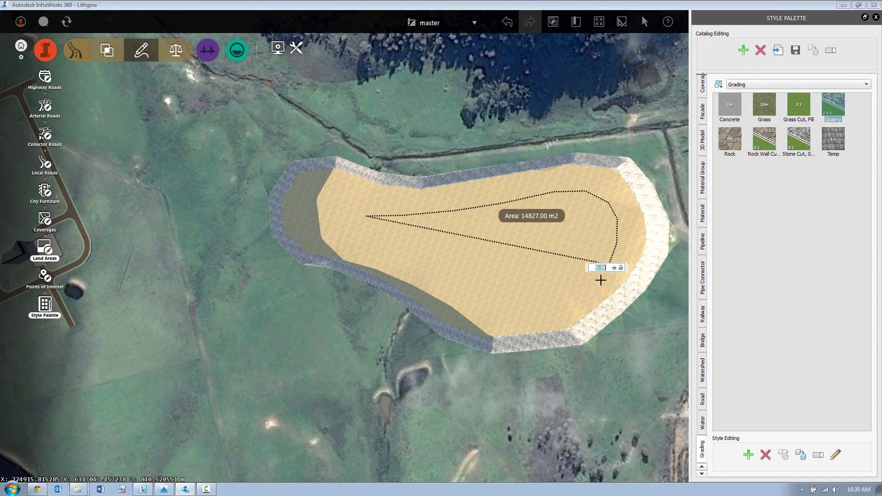
left_click(588, 287)
left_click(570, 301)
left_click(536, 312)
left_click(518, 314)
left_click(493, 314)
left_click(473, 311)
left_click(453, 299)
left_click(434, 283)
left_click(418, 267)
left_click(401, 256)
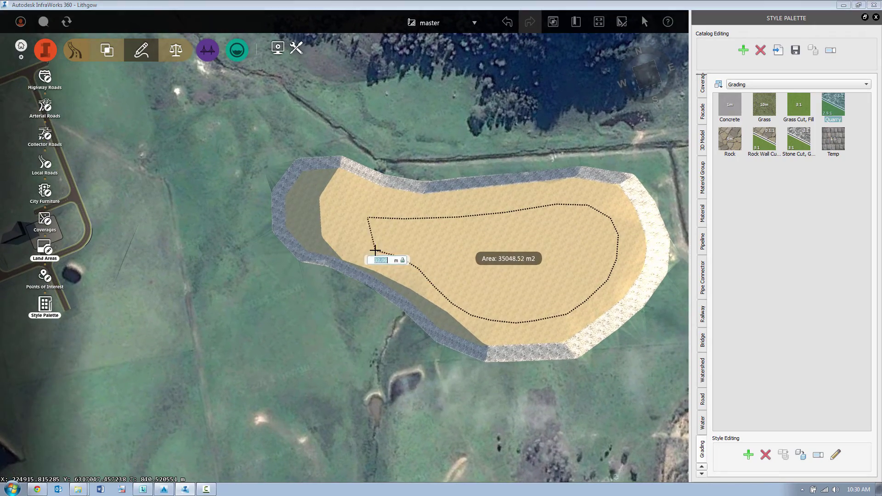
left_click(375, 249)
left_click(356, 242)
left_click(352, 232)
left_click(353, 223)
double_click(358, 219)
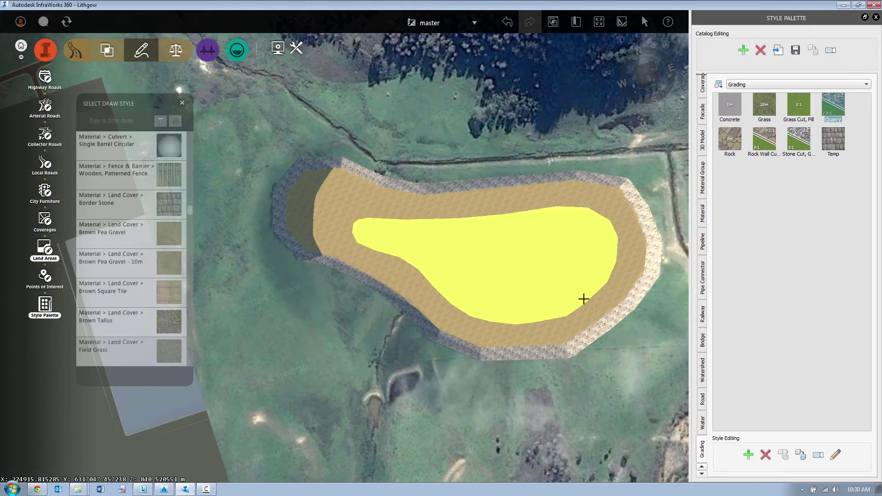
Select the new inner land area for editing and lower it below the surrounding quarry floor.
mouse_move(583, 299)
left_mouse_down()
mouse_move(463, 199)
mouse_move(468, 167)
mouse_move(479, 172)
left_mouse_up()
left_click(644, 22)
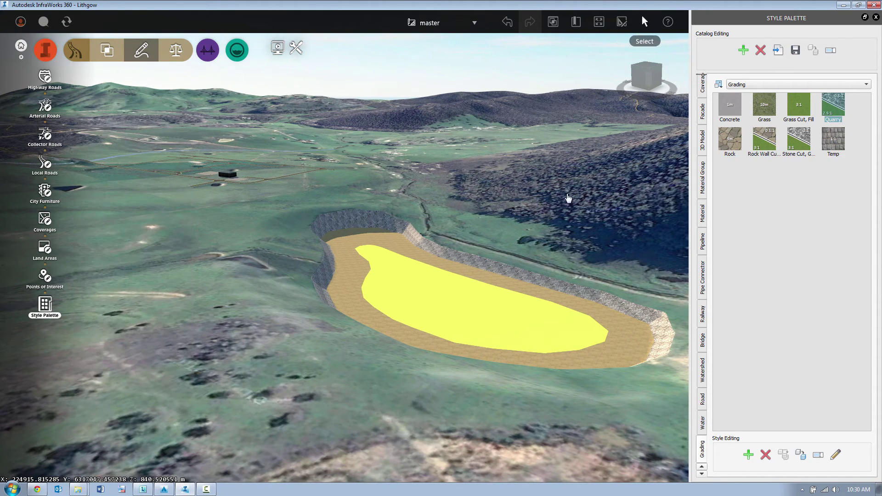
right_click(441, 302)
left_click(459, 302)
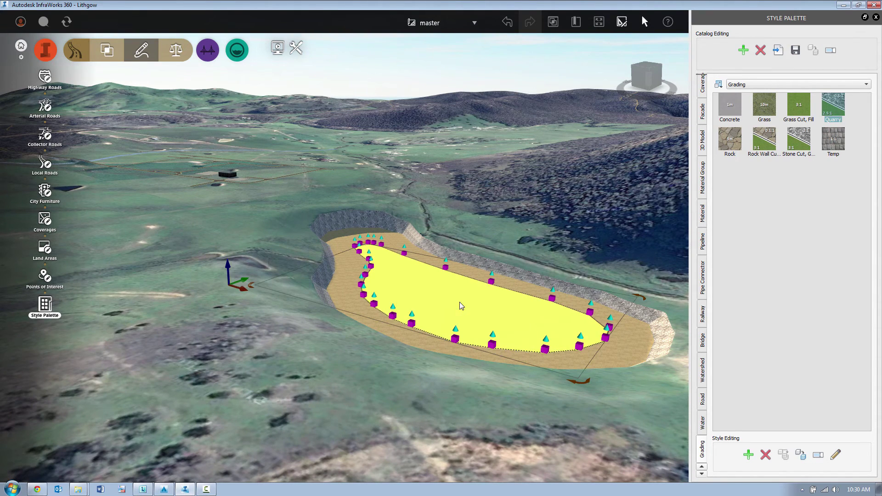
left_click_drag(227, 269, 229, 286)
Apply the Quarry grading style to the inner land area.
left_click_drag(434, 249, 505, 294)
left_click_drag(833, 105, 531, 338)
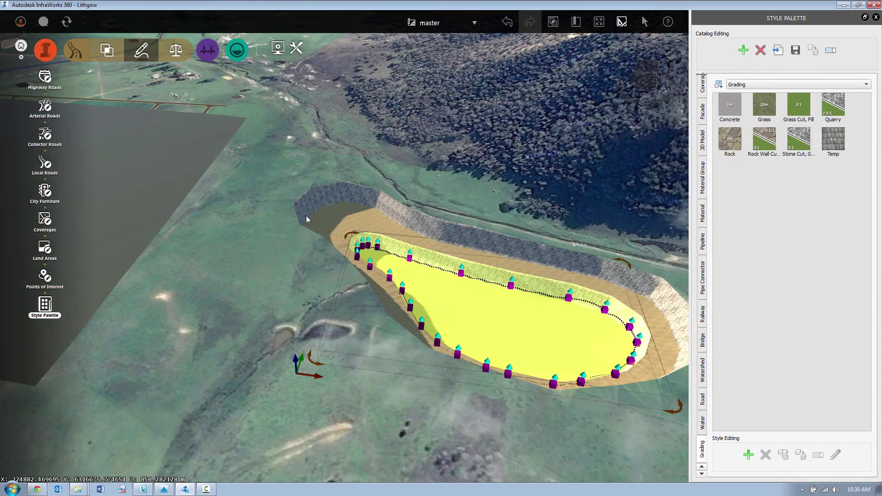
left_click_drag(491, 310, 545, 246)
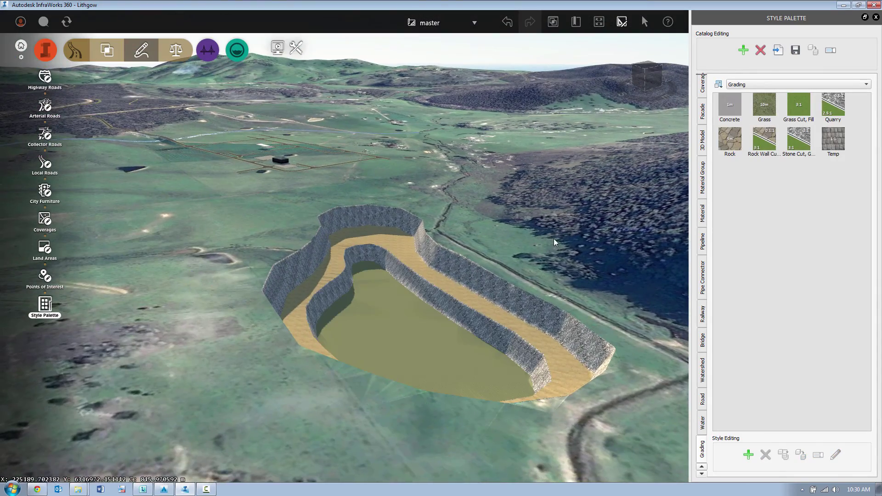